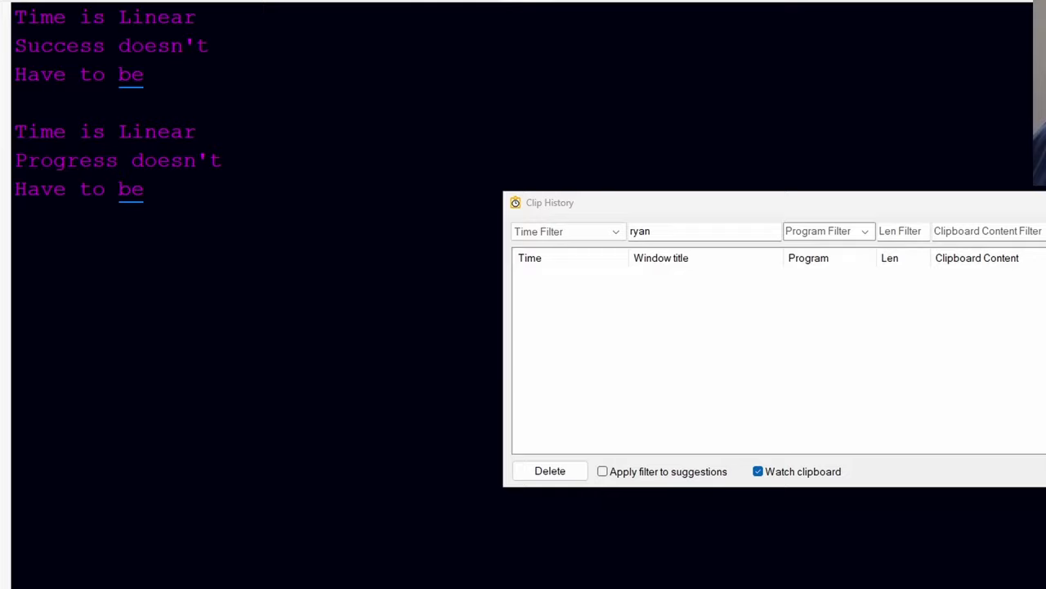
Drag the Clip History window up and left over the lower right of the SciTE text
drag(986, 208, 957, 152)
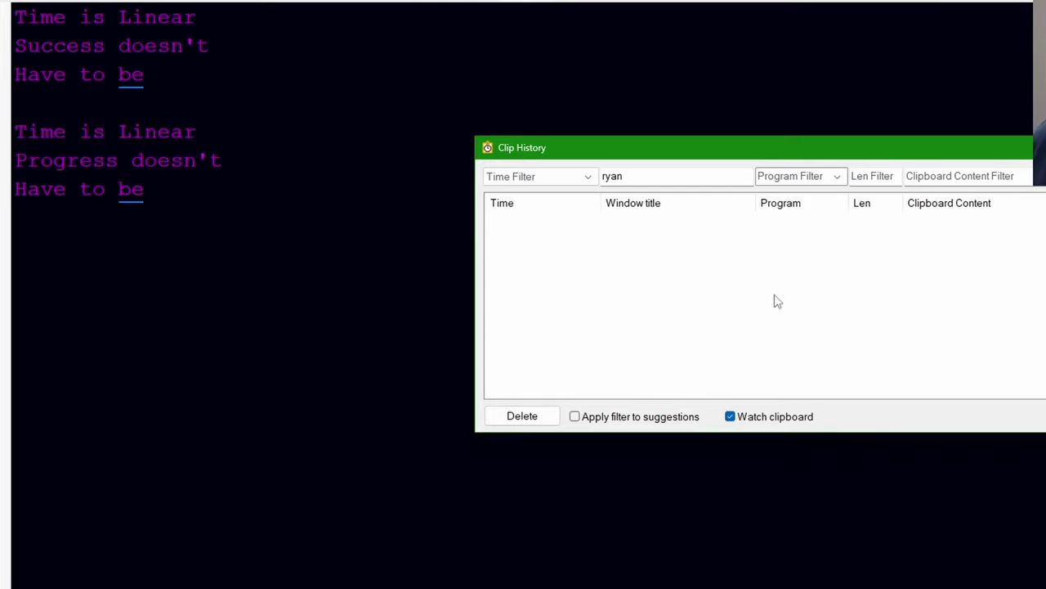
Copy the first SciTE line, 'Time is Linear', to the clipboard
click(248, 24)
drag(248, 24, 14, 16)
key(ctrl+c)
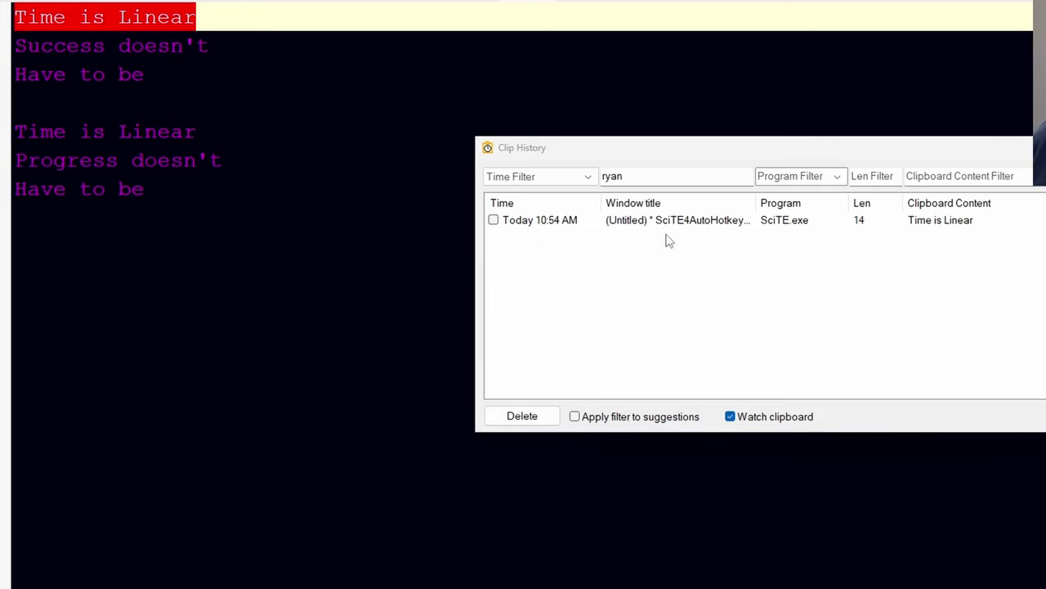
Clear the Window title Filter text in Clip History
click(654, 176)
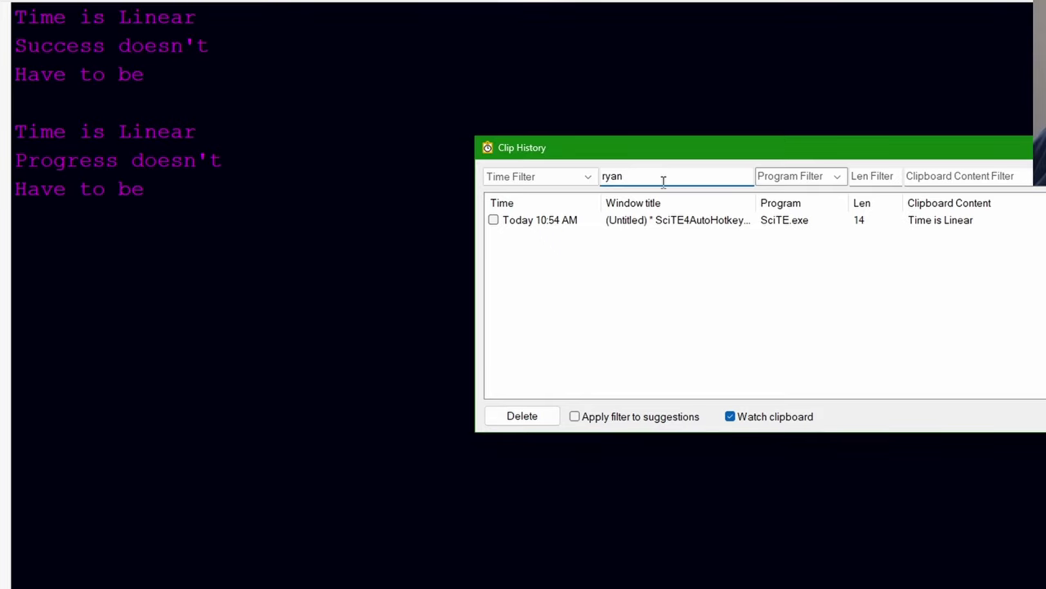
double_click(663, 180)
key(BackSpace)
Copy the line 'Success doesn't' from SciTE
click(245, 45)
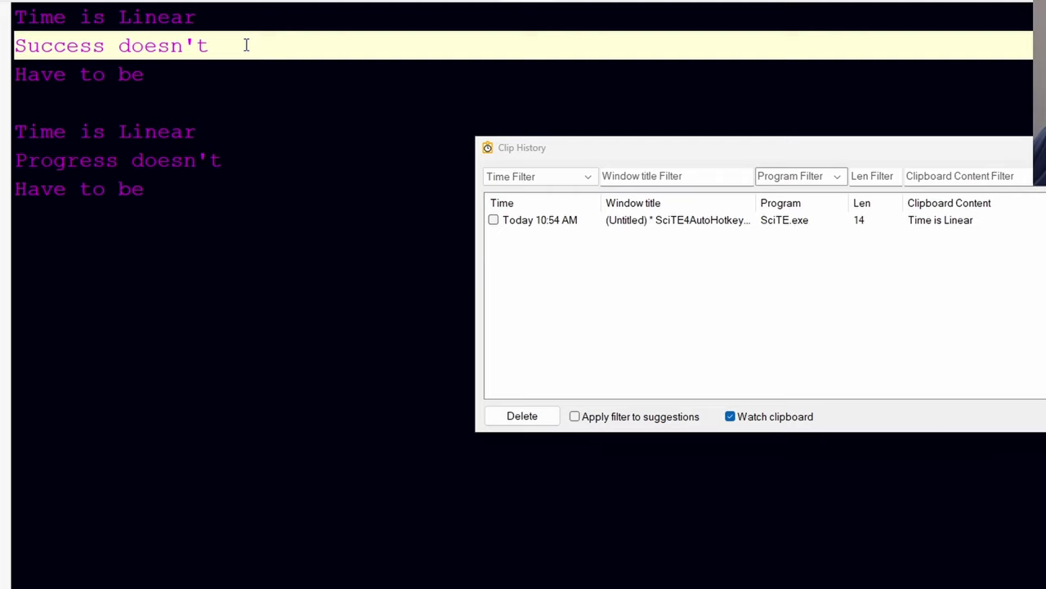
key(shift+Home)
key(ctrl+c)
Type 'Hello there' in Notepad and copy it
key(Down)
key(Down)
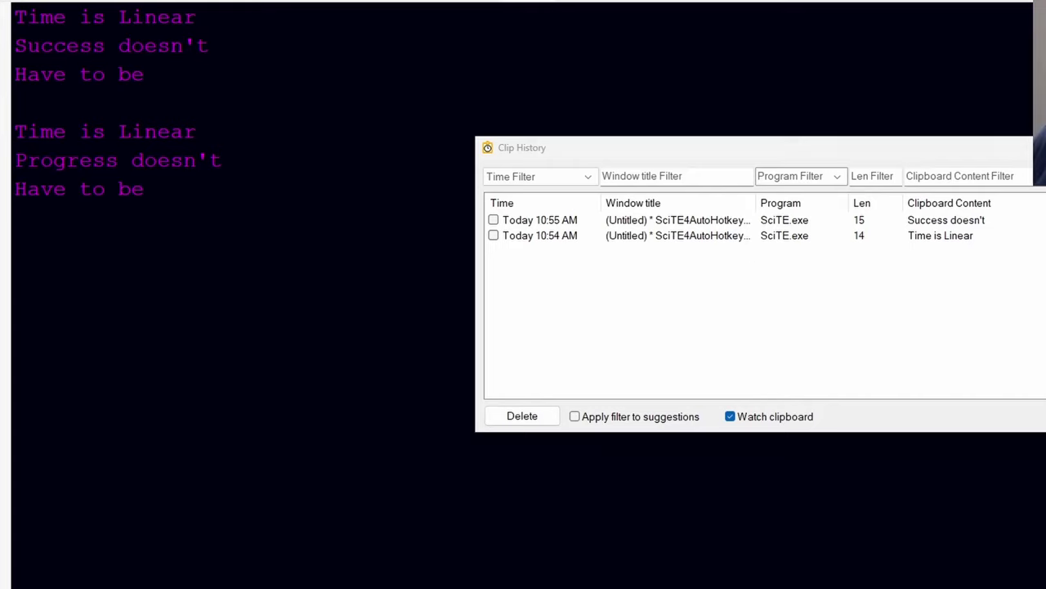
text(He)
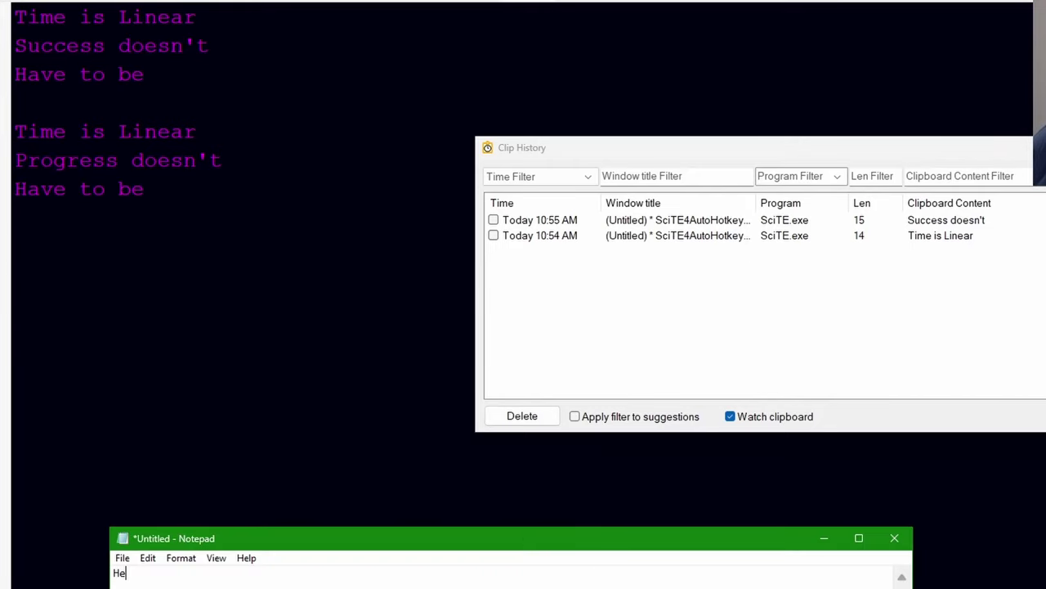
text(llo there)
key(ctrl+a)
key(ctrl+c)
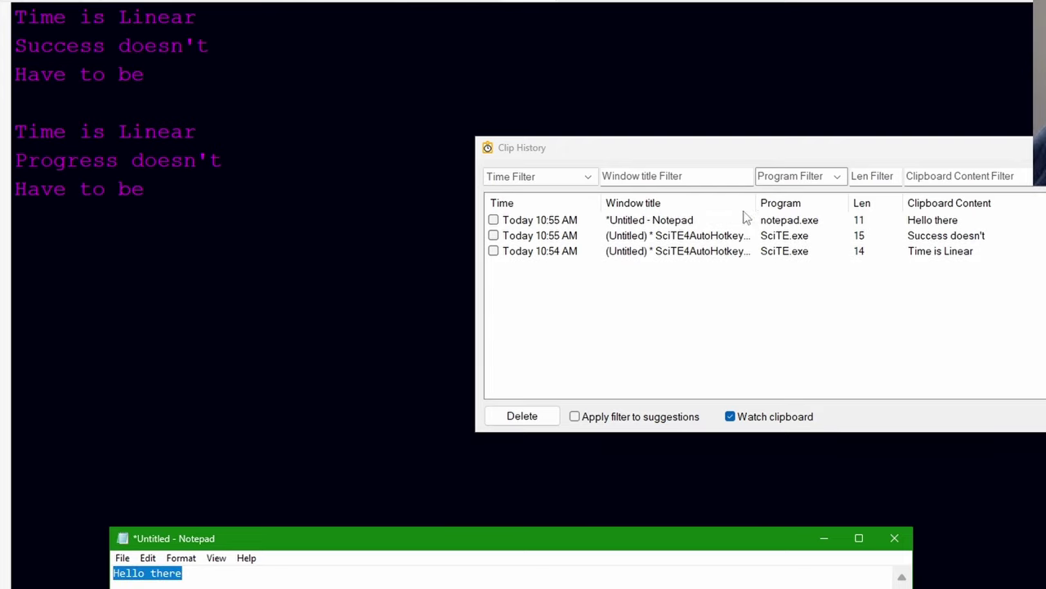
click(664, 177)
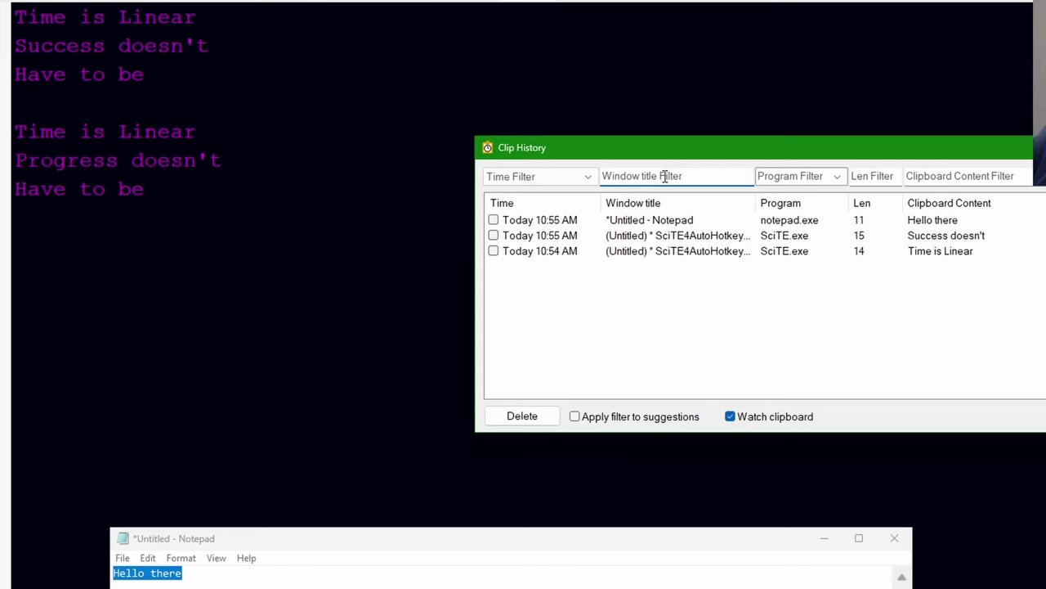
text(not)
key(ctrl+a)
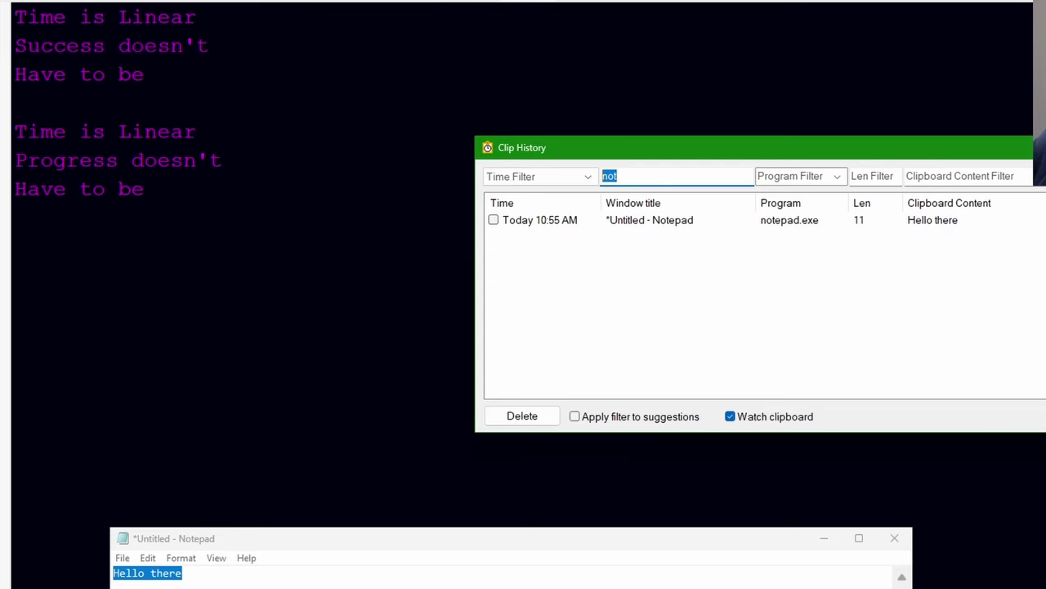
key(BackSpace)
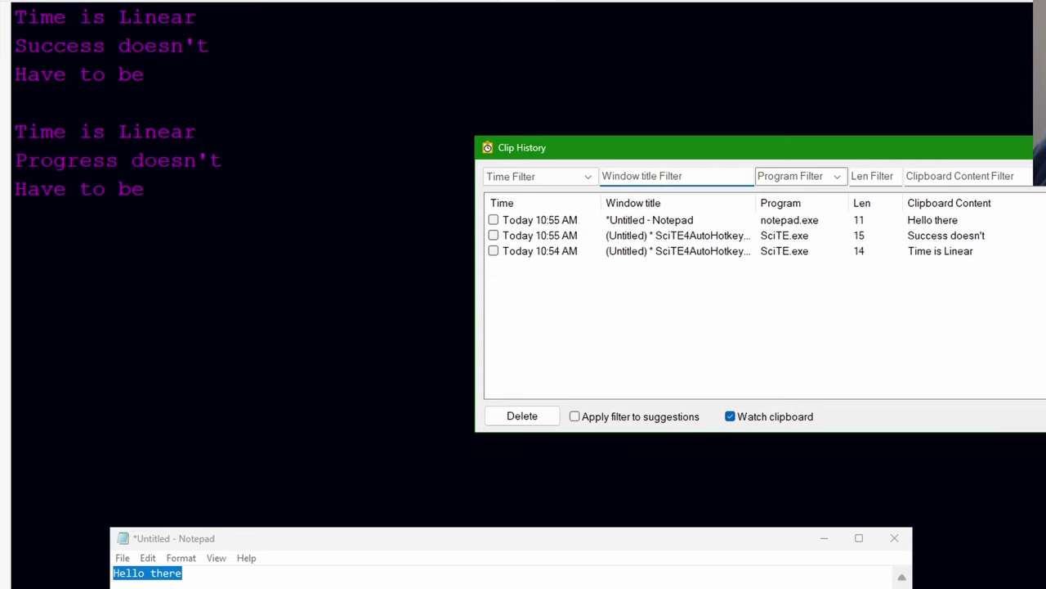
click(685, 222)
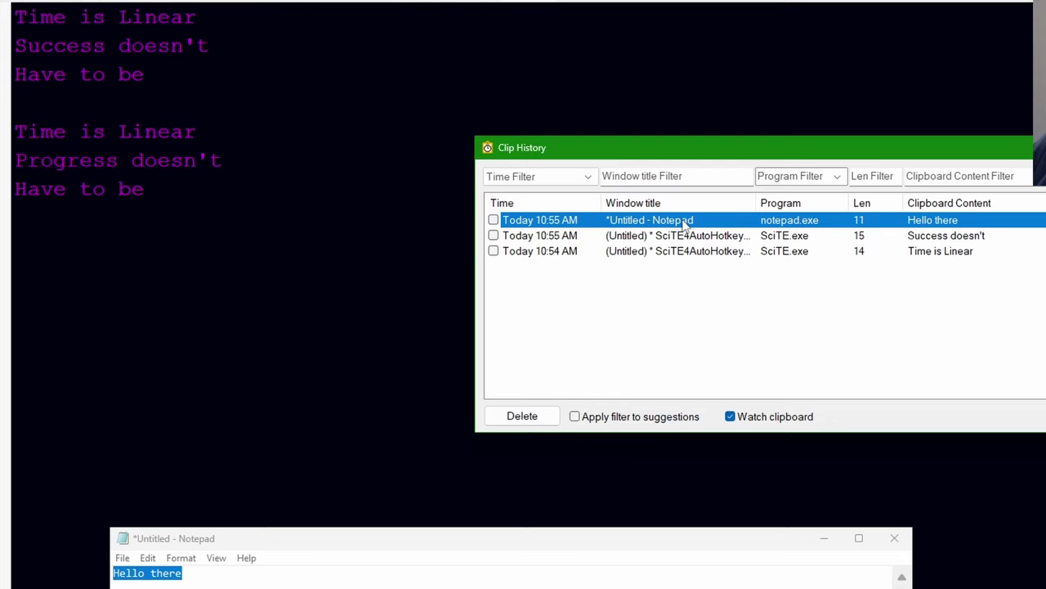
Copy 'Have' from SciTE, then paste the Hello there clip on a new SciTE line
double_click(39, 195)
key(ctrl+c)
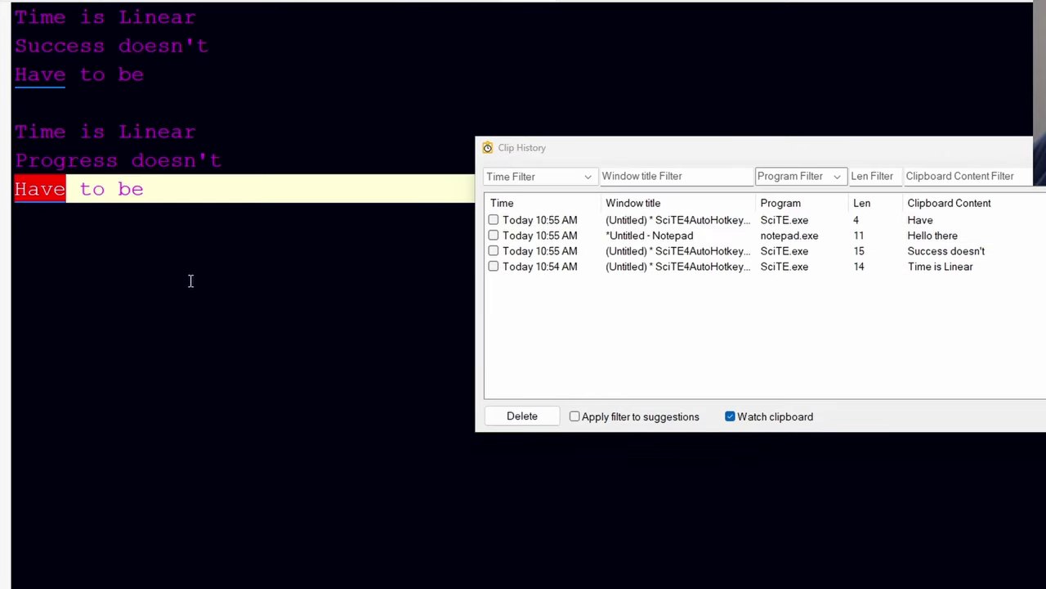
click(949, 237)
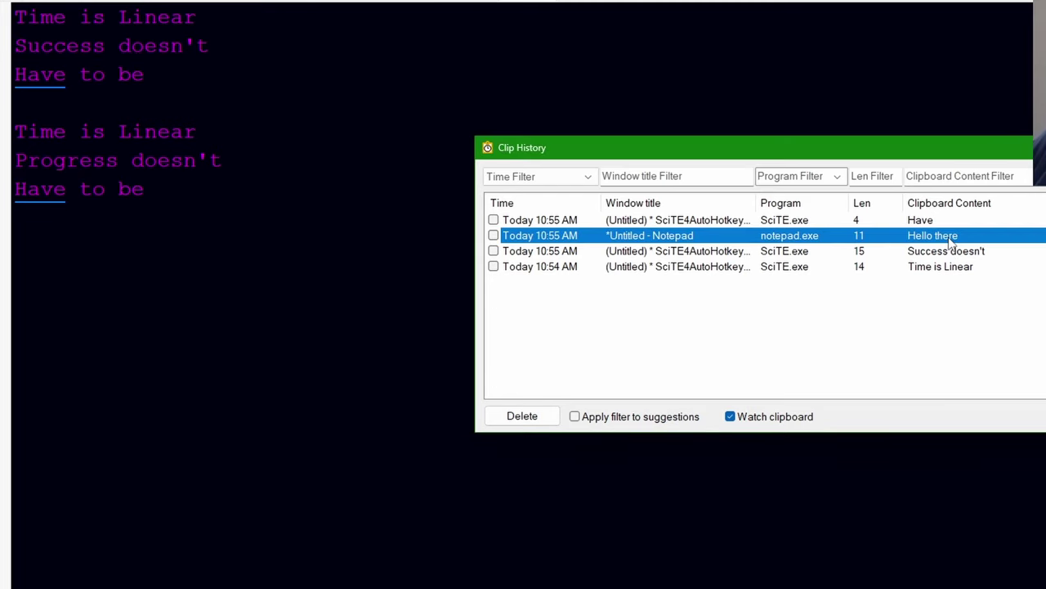
click(290, 323)
key(ctrl+v)
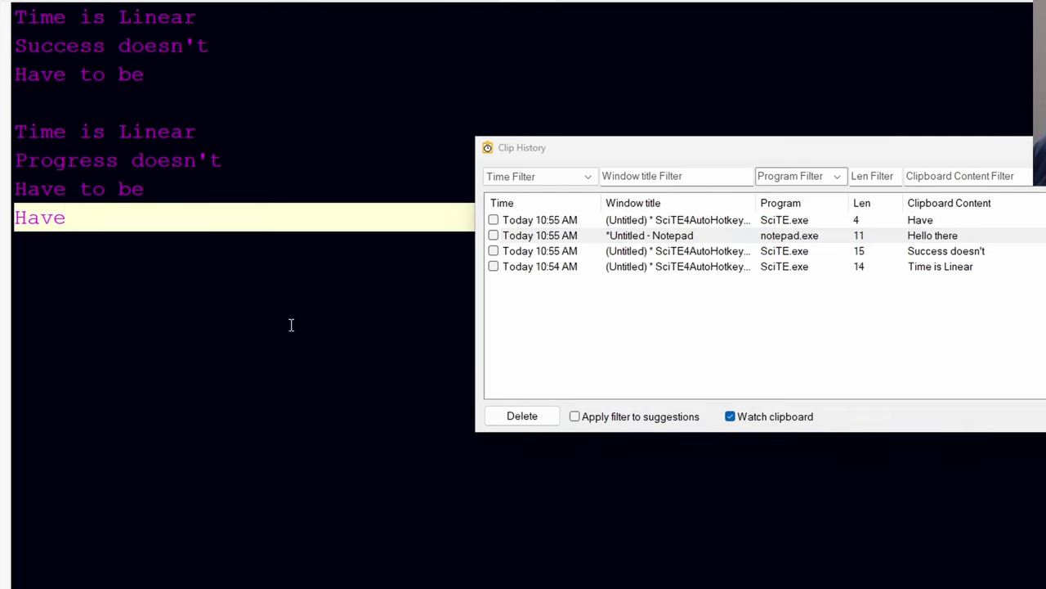
key(ctrl+z)
key(Return)
key(ctrl+v)
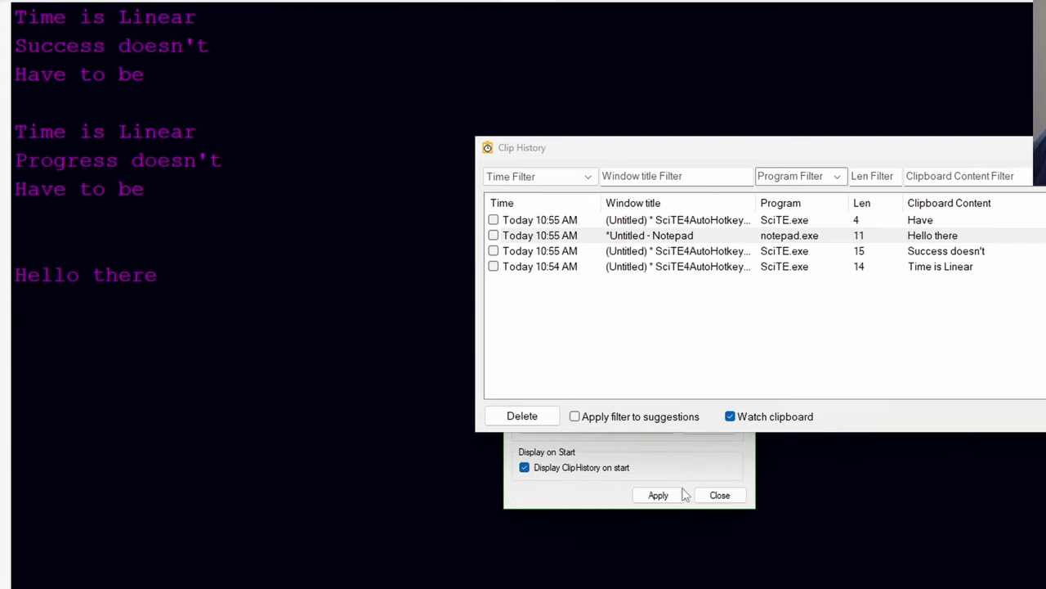
Reposition the Clip History and preferences windows and keep history retention at 15 Minutes
drag(725, 152, 914, 137)
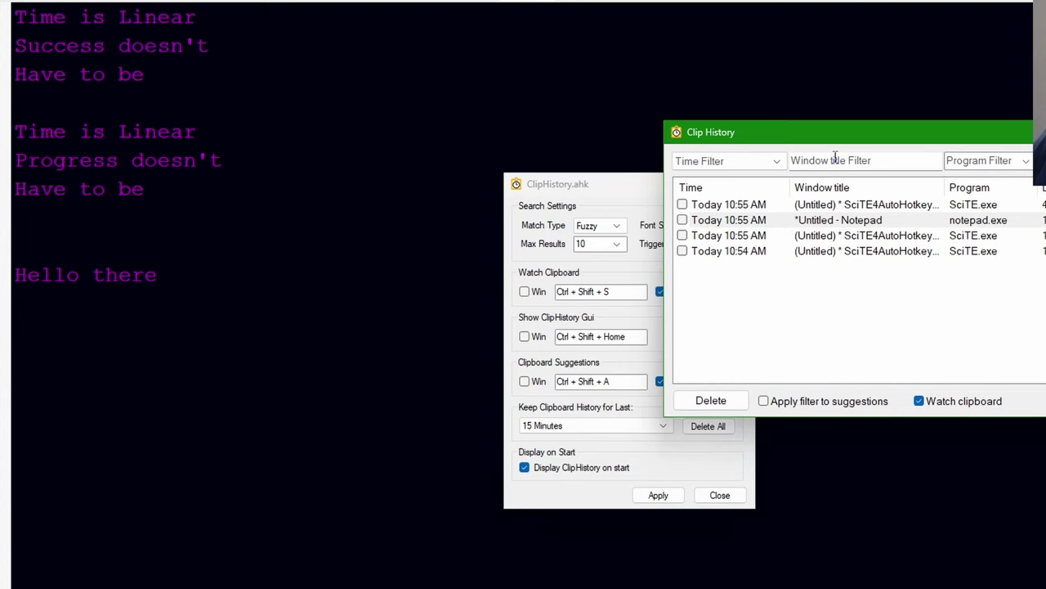
click(620, 189)
drag(620, 190, 458, 118)
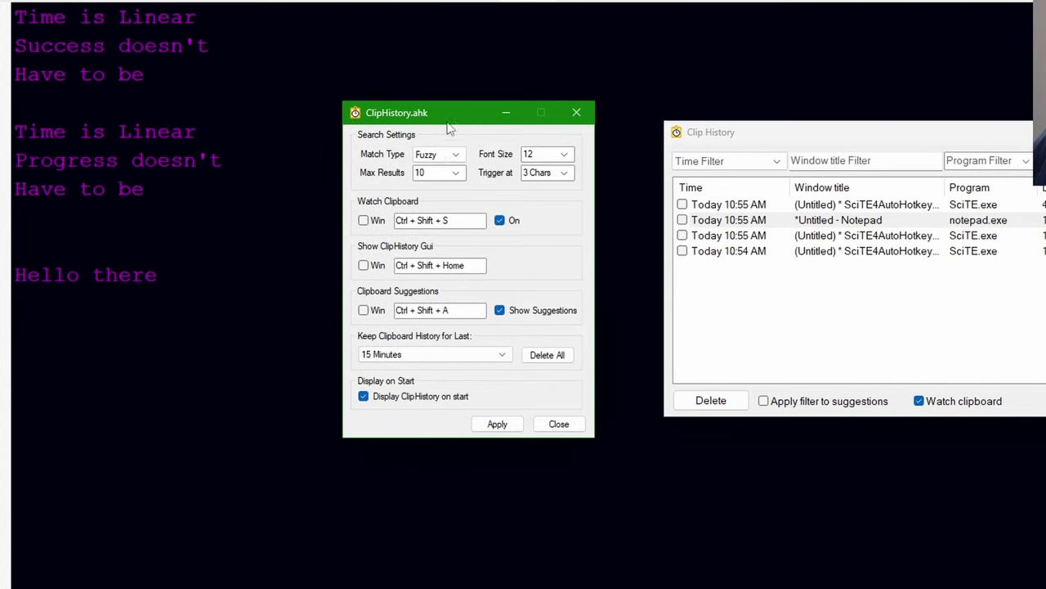
click(421, 355)
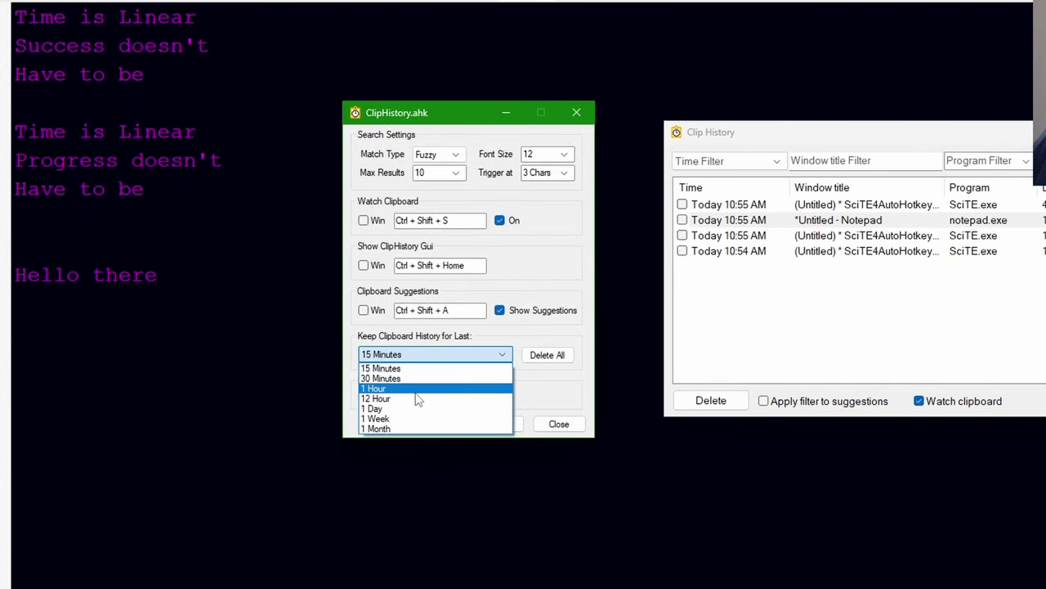
click(417, 369)
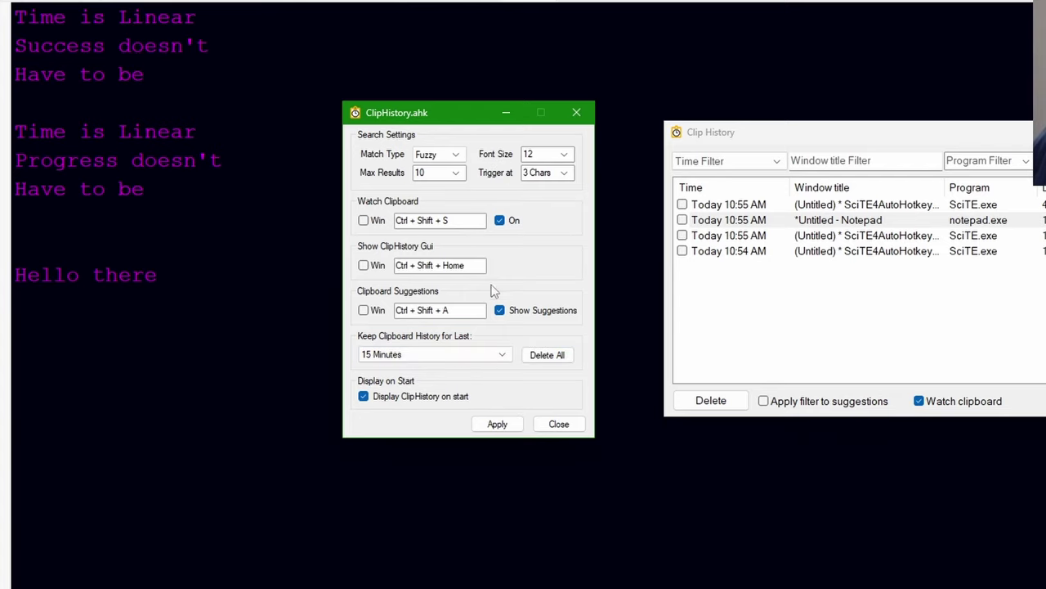
Apply the preferences, then toggle Apply filter to suggestions on and back off
click(497, 423)
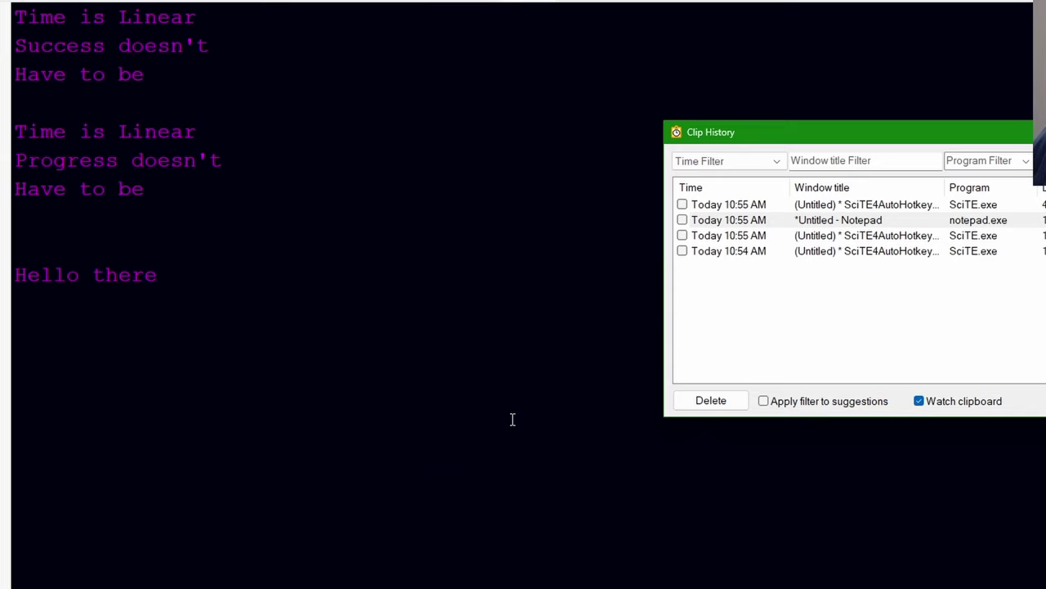
click(434, 416)
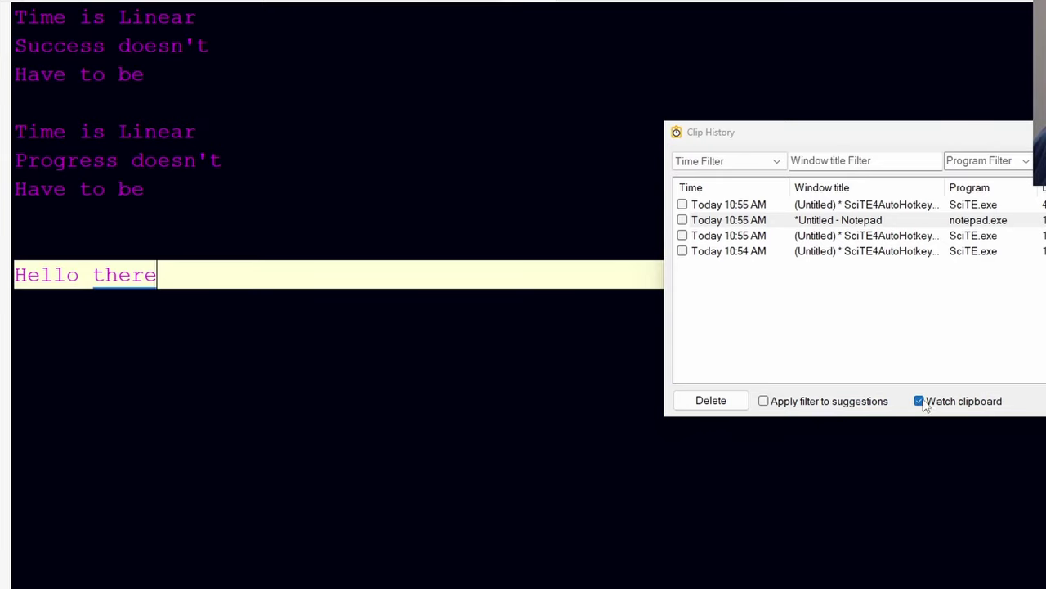
click(828, 402)
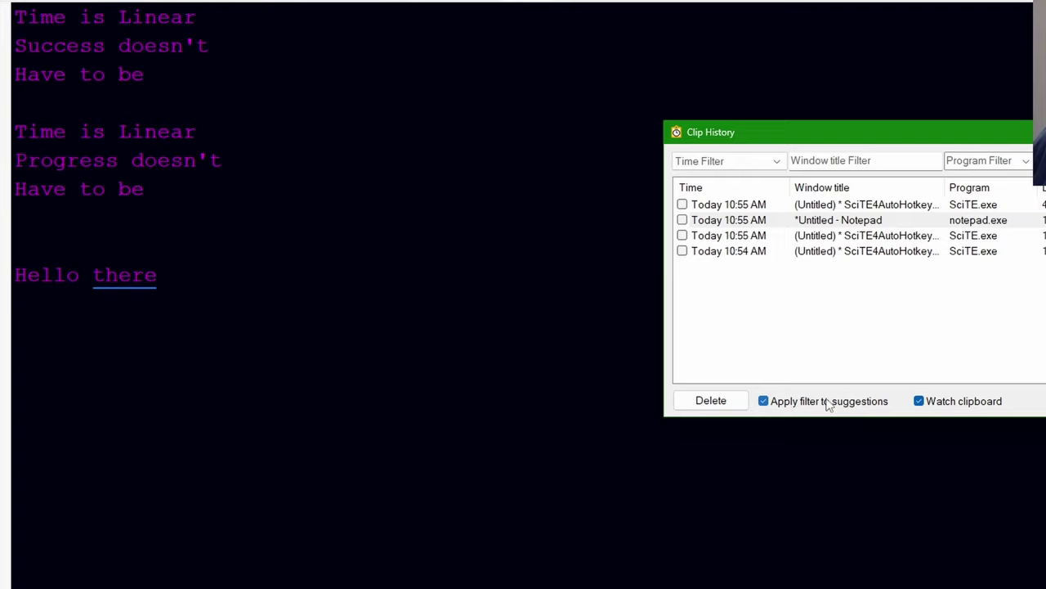
click(829, 403)
On a new SciTE line, type suc and insert the Success doesn't suggestion
click(301, 332)
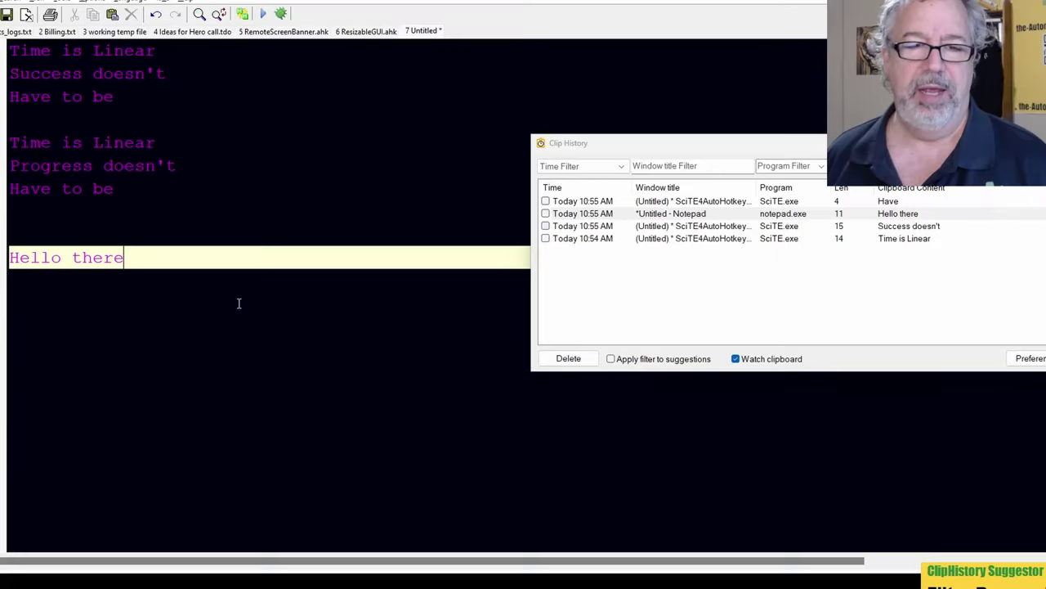
key(Return)
key(Return)
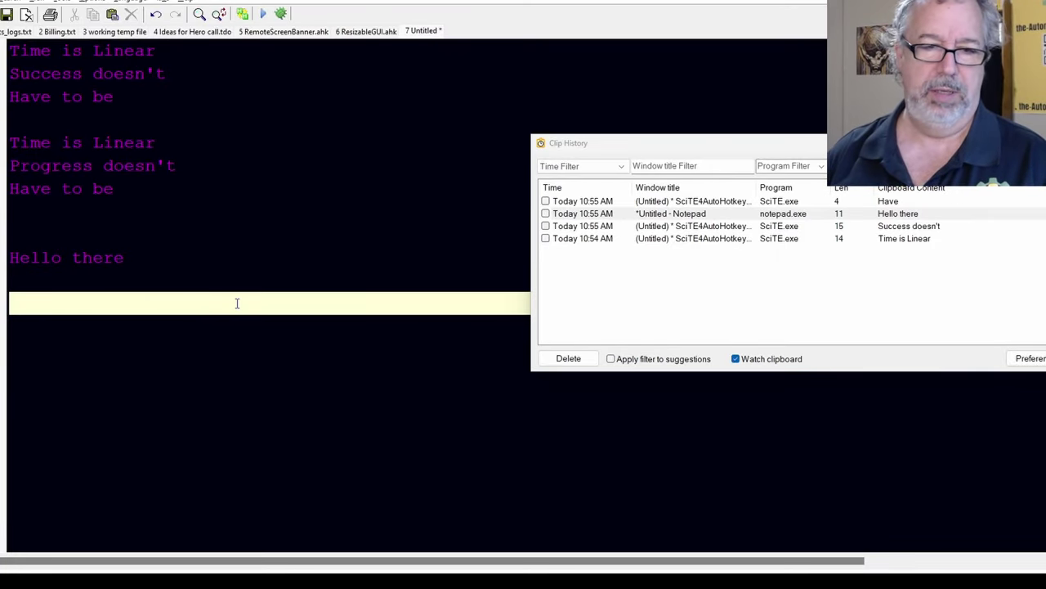
text(suc)
key(Down)
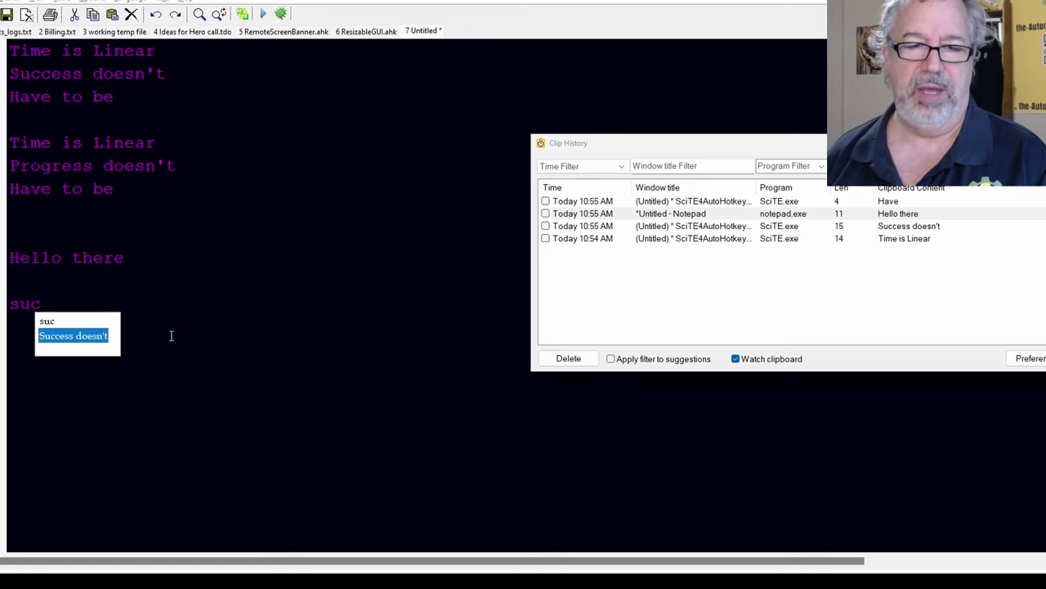
click(107, 336)
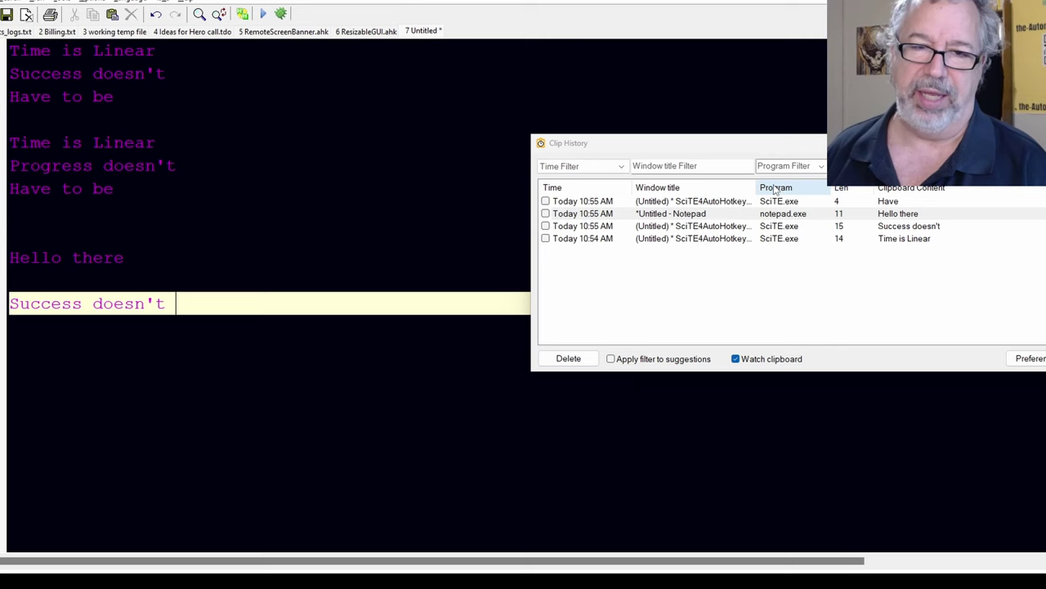
Copy the whole SciTE document into the clipboard history
click(392, 281)
key(ctrl+a)
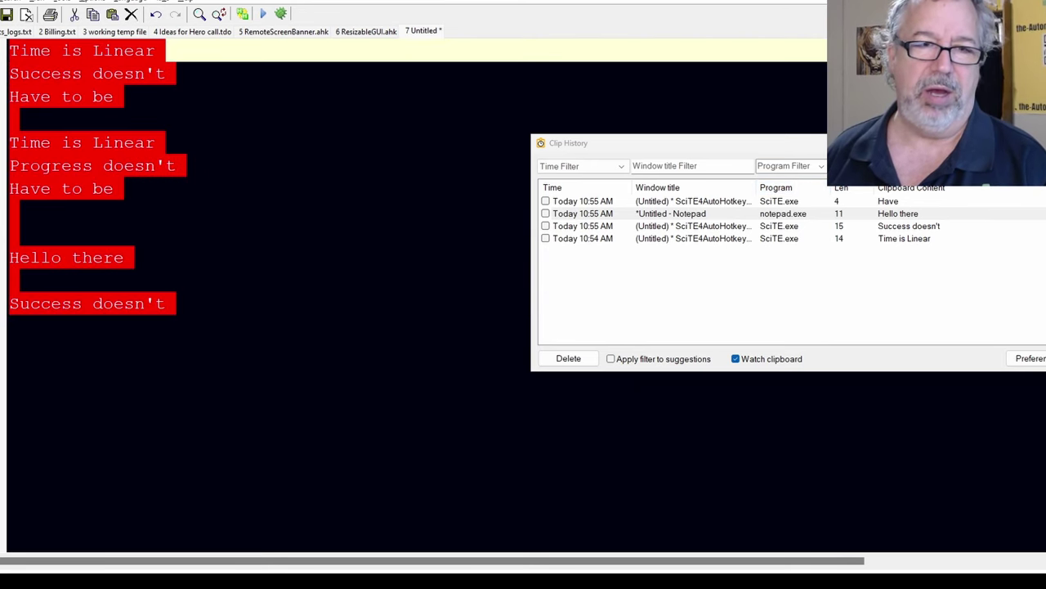
key(ctrl+c)
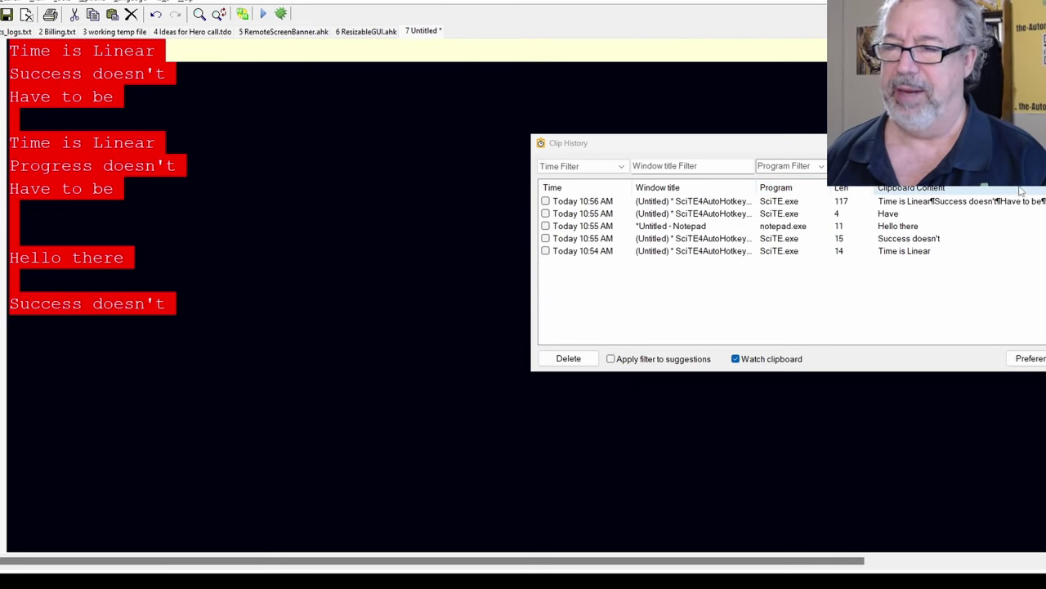
Clear the document and insert the long multi-line clip suggested for tim
click(212, 420)
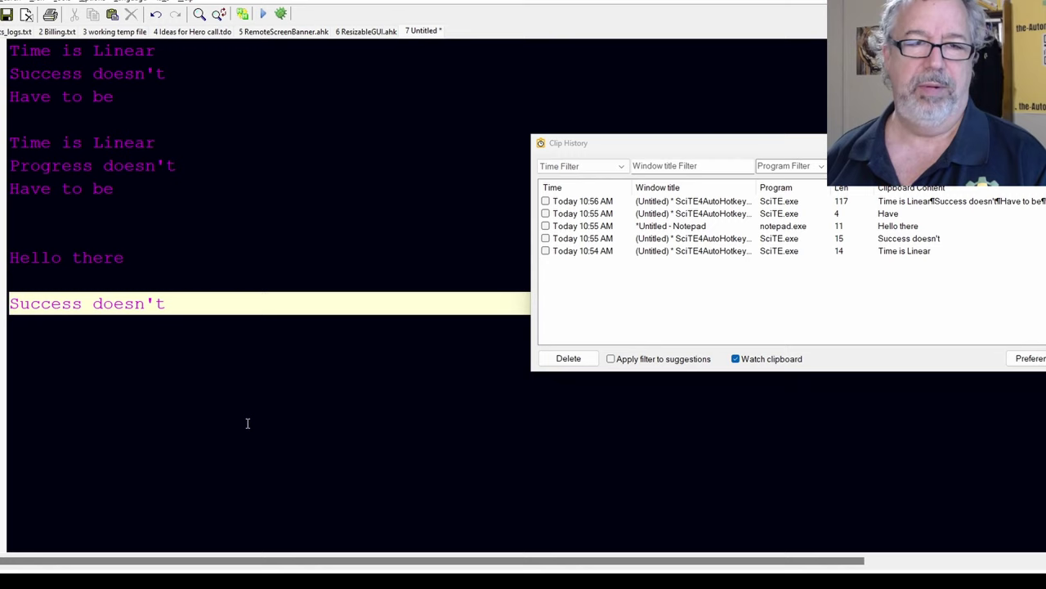
key(ctrl+a)
key(Delete)
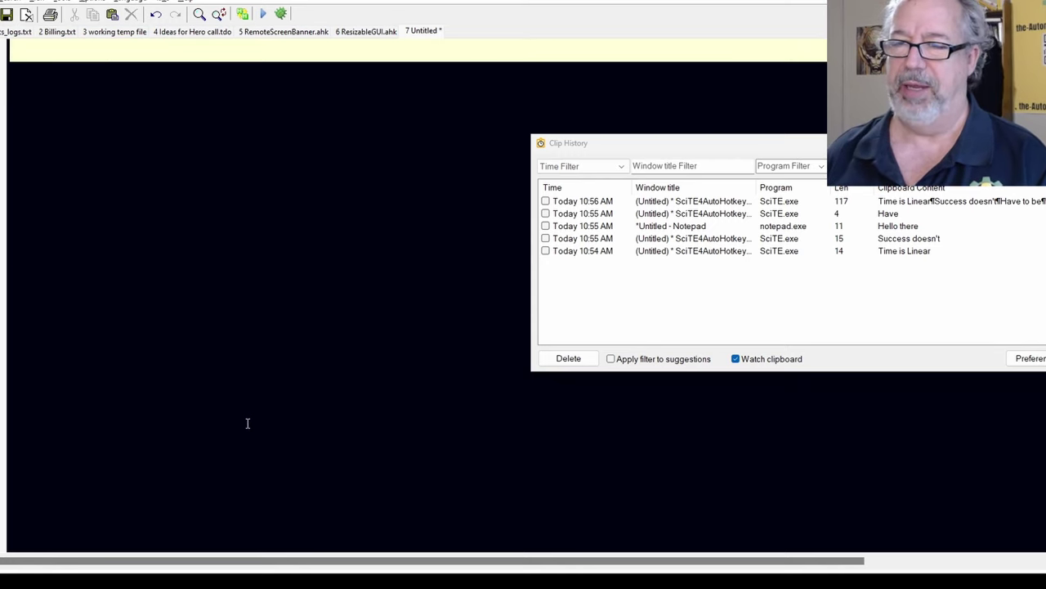
text(tim)
key(Down)
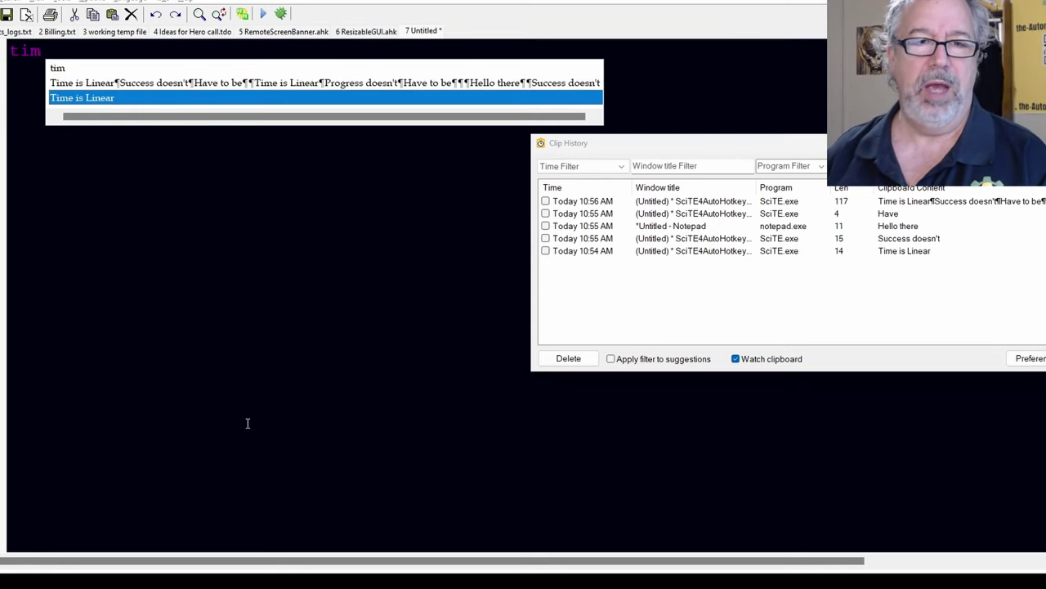
key(Up)
key(Return)
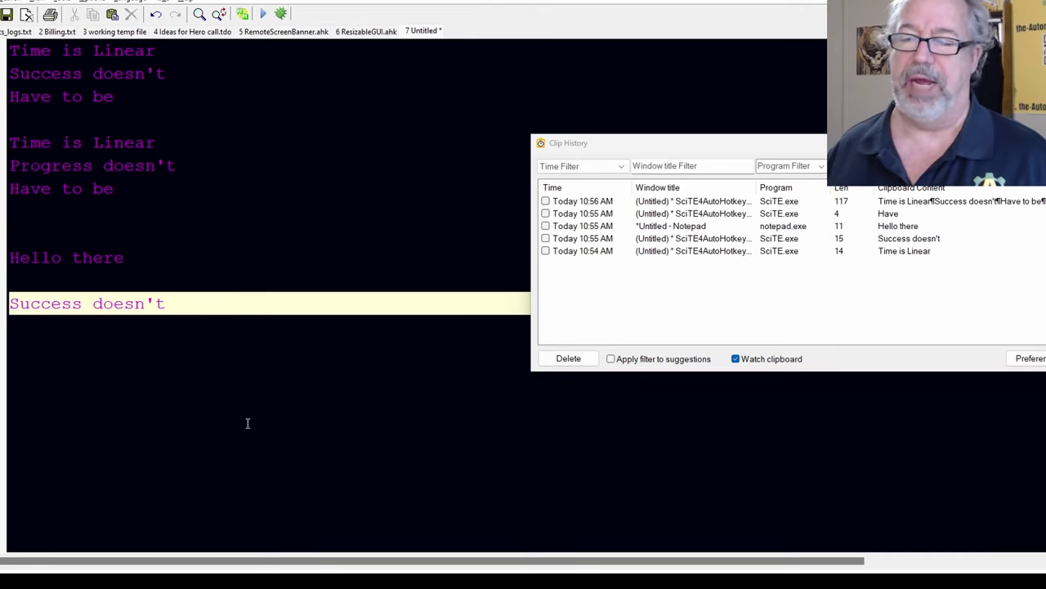
Open and close the Clip History preferences without changes
click(1026, 358)
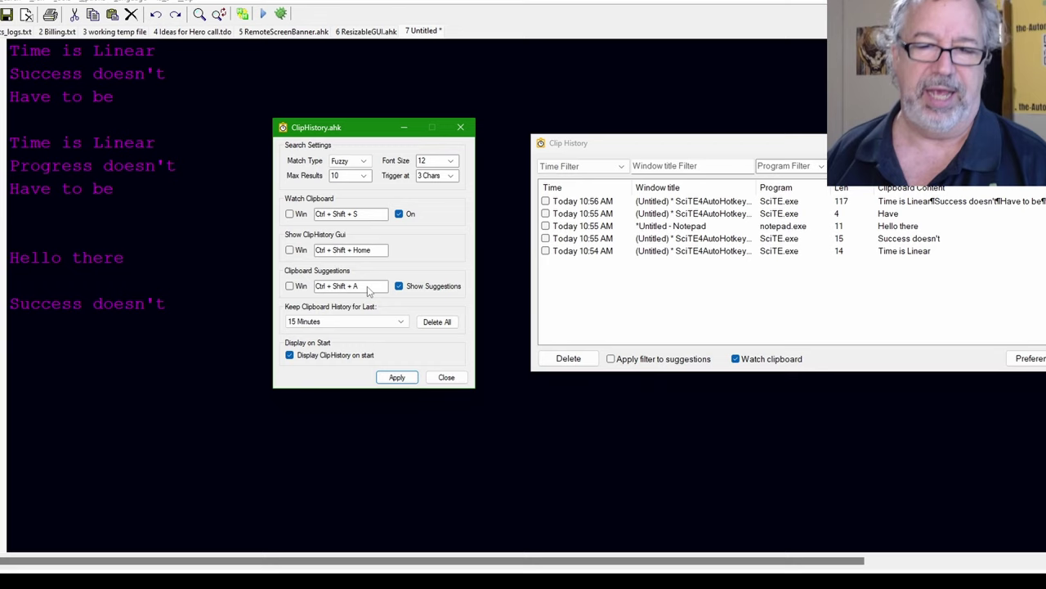
click(461, 127)
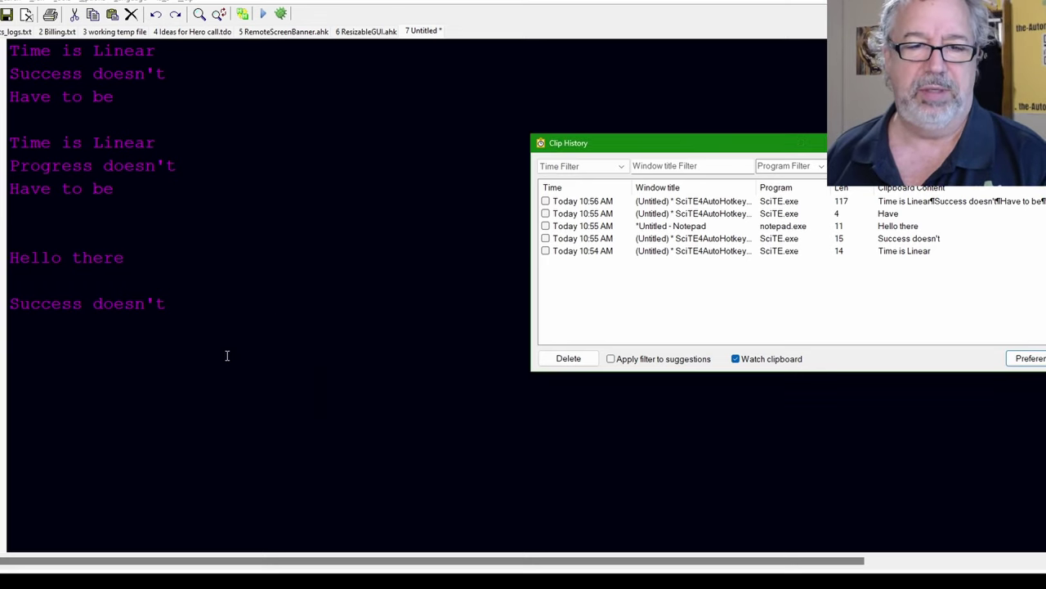
click(228, 355)
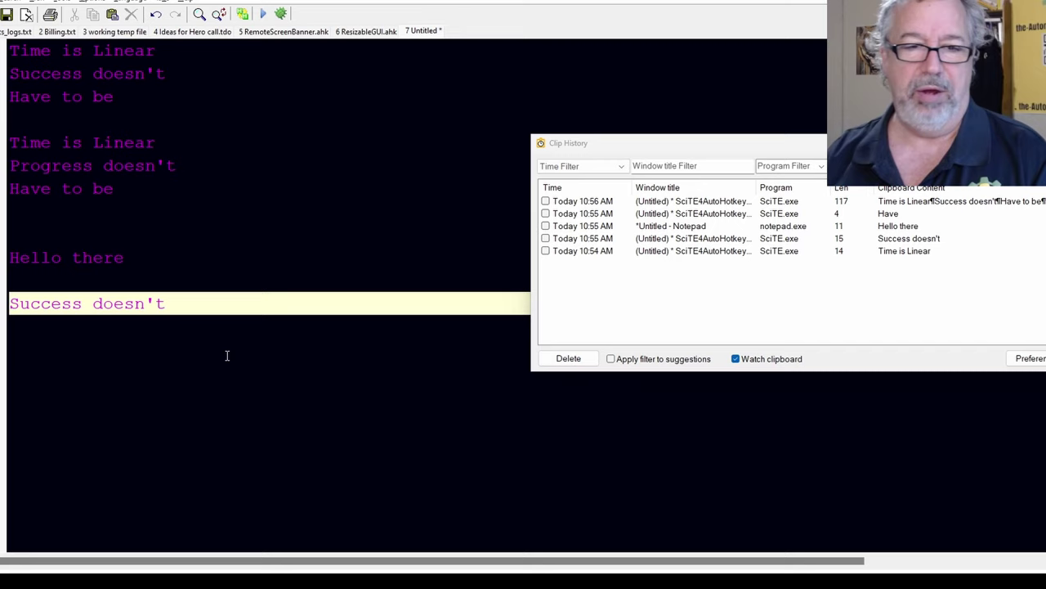
Replace the document with time on three lines, inserting the long clip for the last
key(ctrl+a)
text(time)
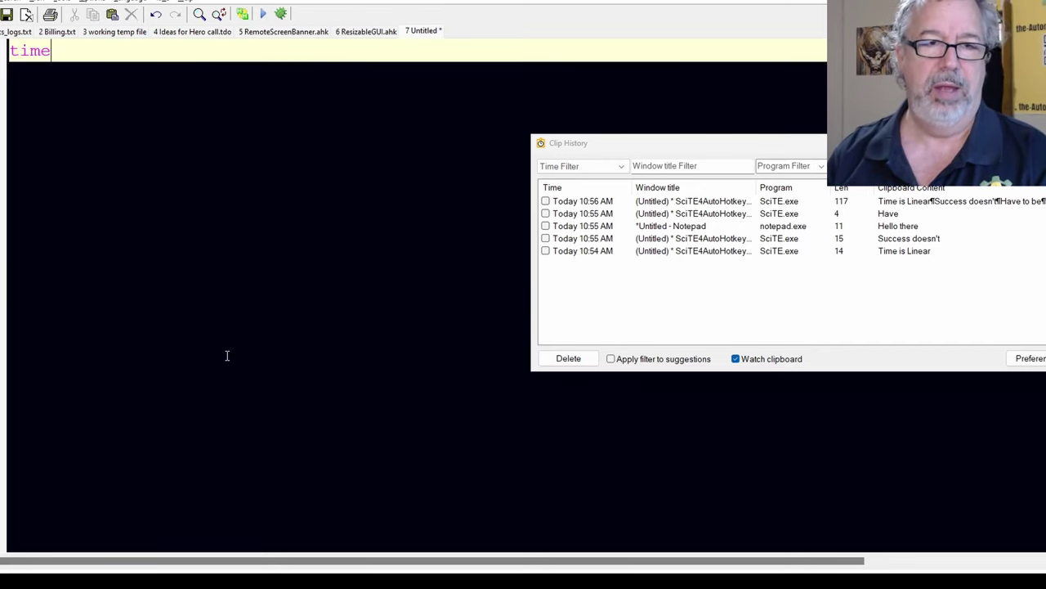
key(Return)
key(Return)
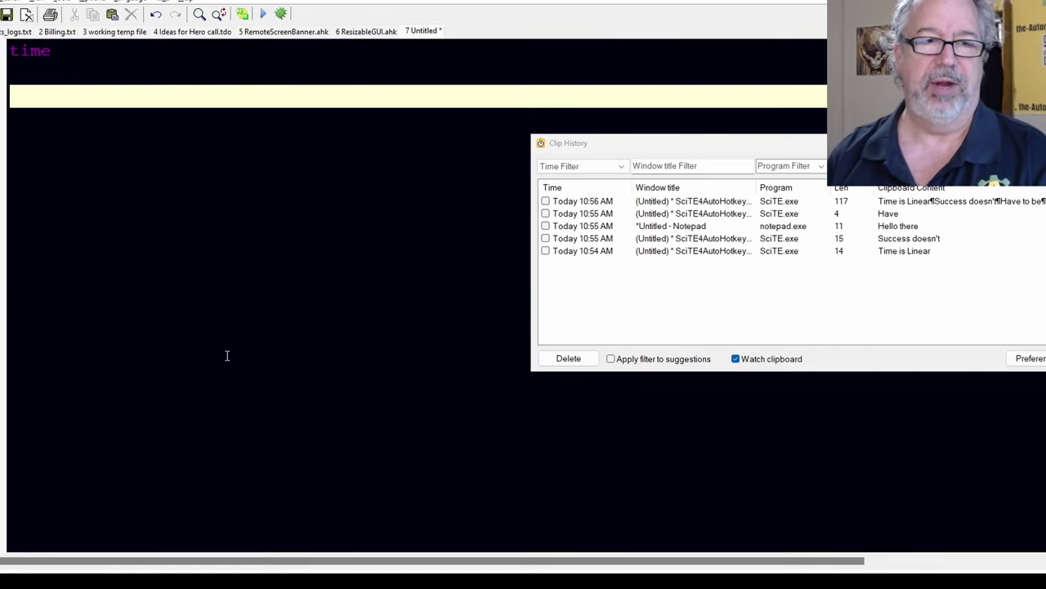
text(time)
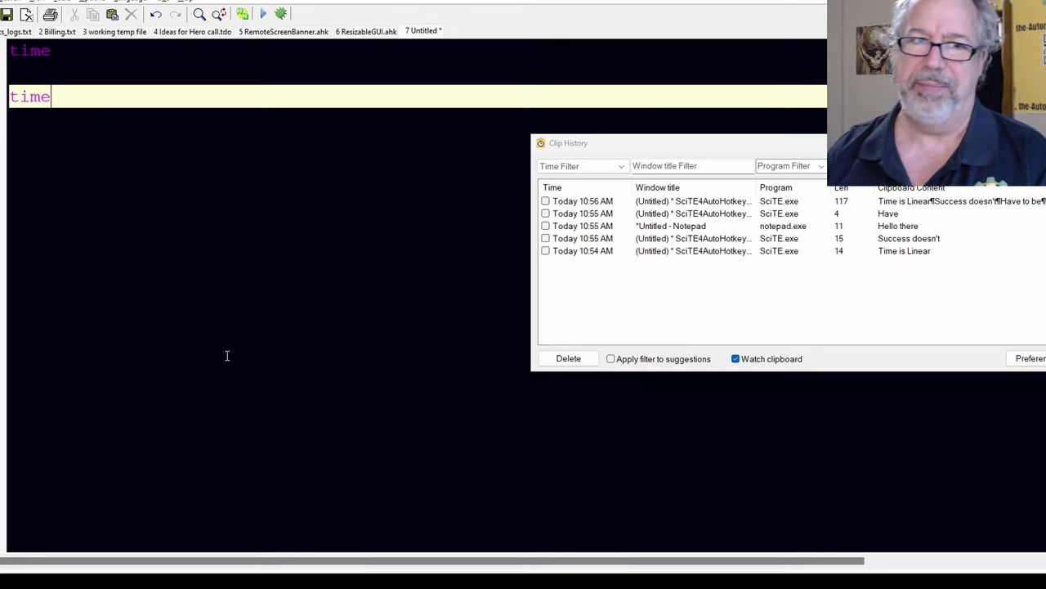
key(Return)
key(Return)
text(time)
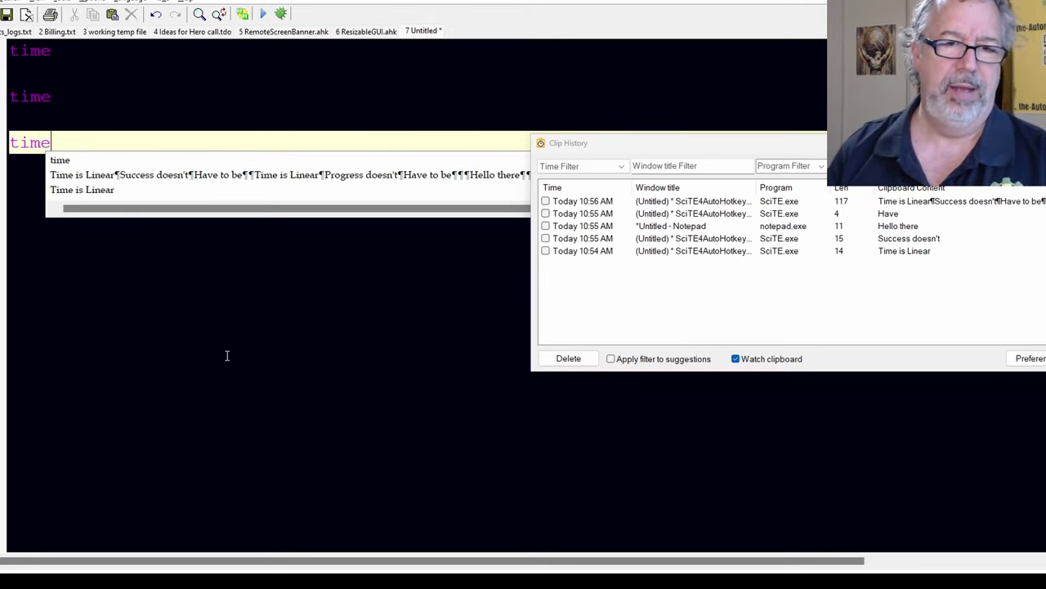
key(Up)
key(Up)
key(Return)
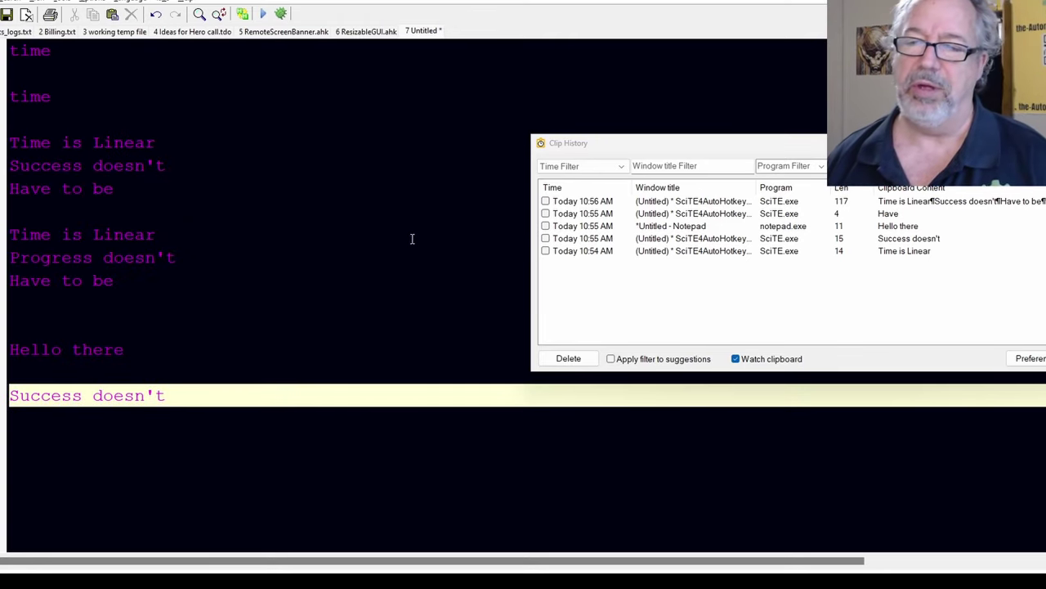
Set the suggestion Trigger at option to 2 Chars in Preferences
click(1022, 358)
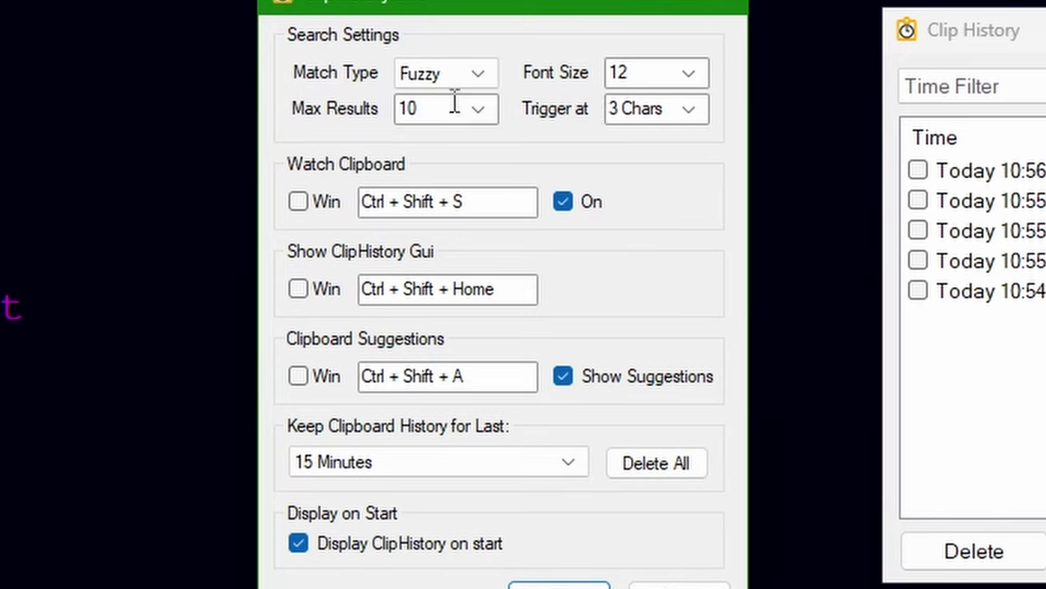
click(695, 113)
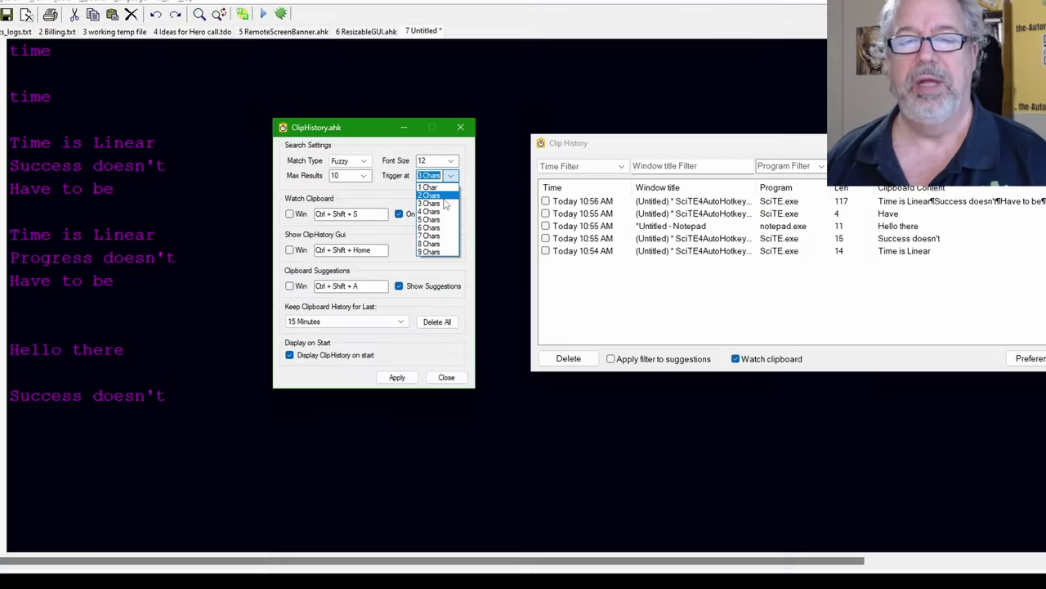
click(444, 197)
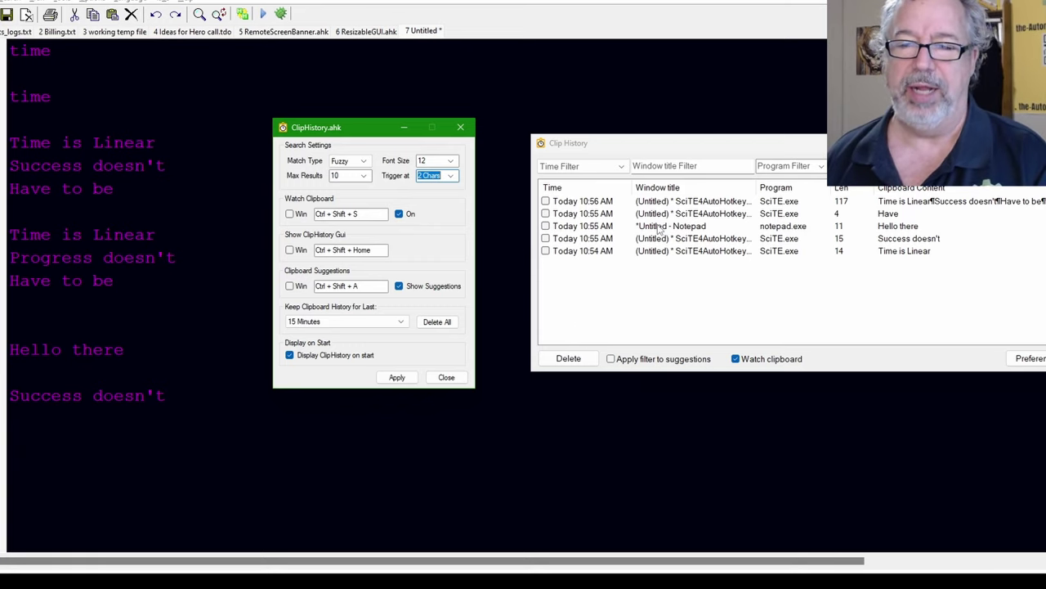
Filter clips by window title 'note' and apply the filter to suggestions
click(461, 127)
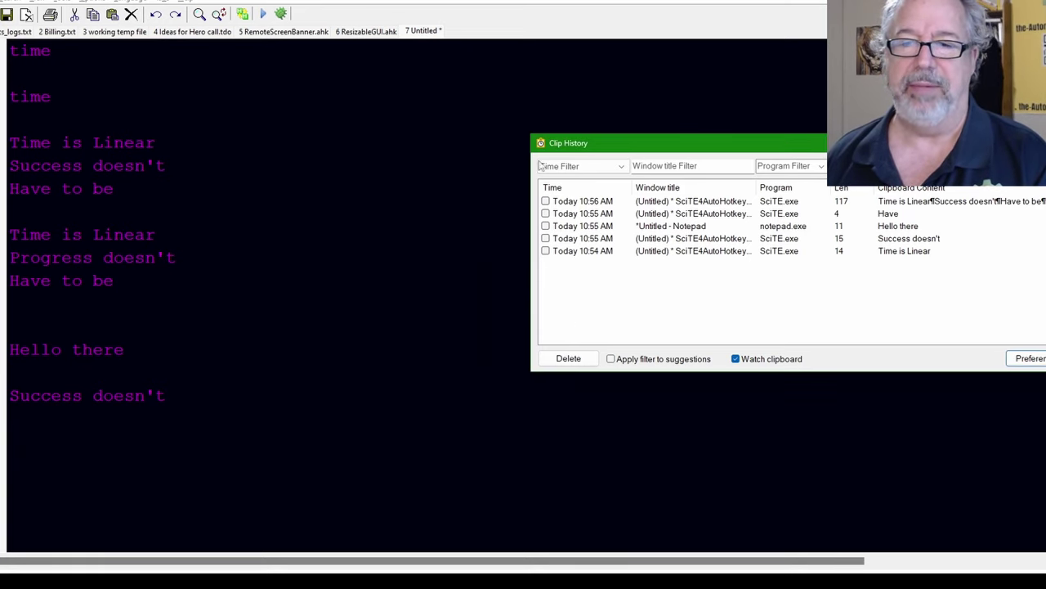
click(662, 168)
text(note)
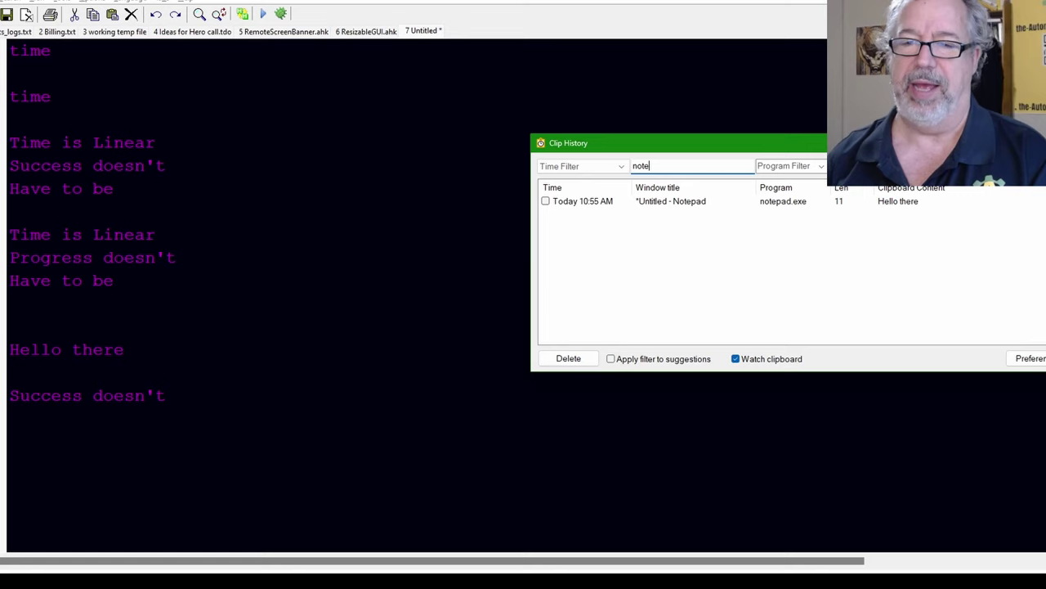
click(668, 360)
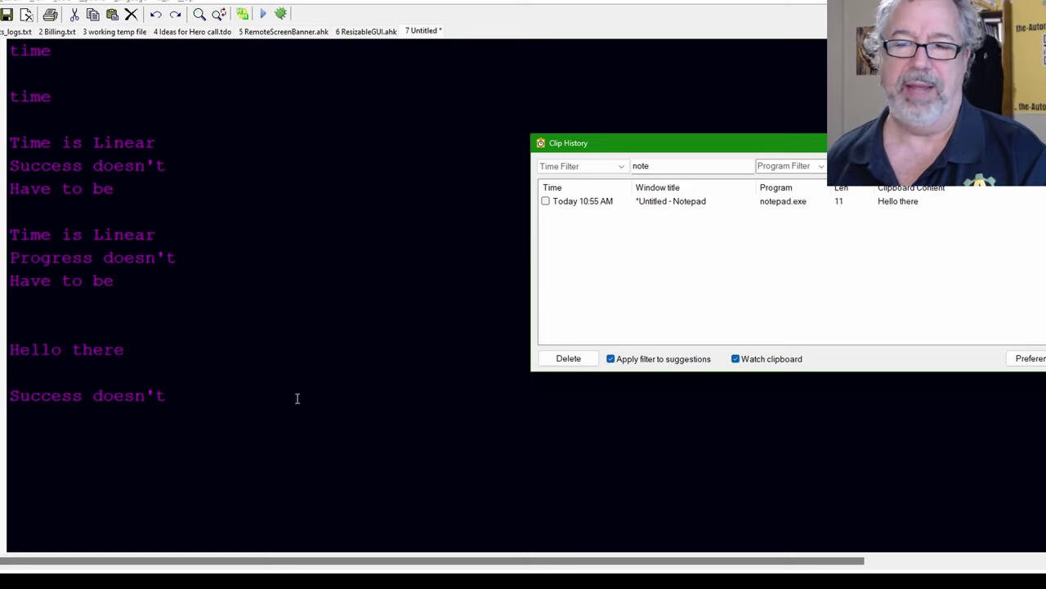
Test the filter by typing hel on a new SciTE line
click(269, 428)
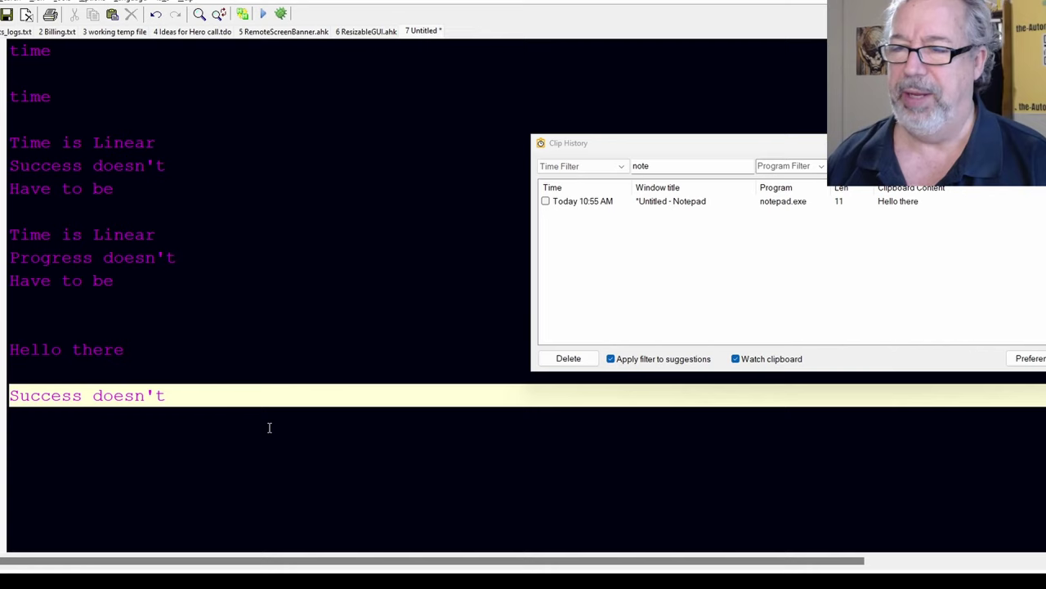
key(Return)
text(hell)
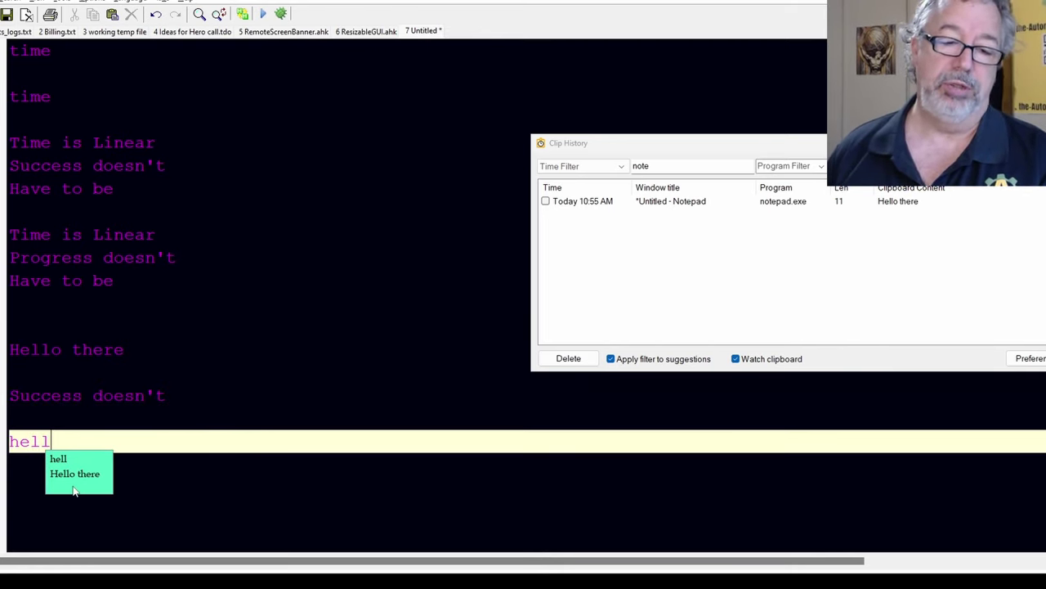
click(247, 297)
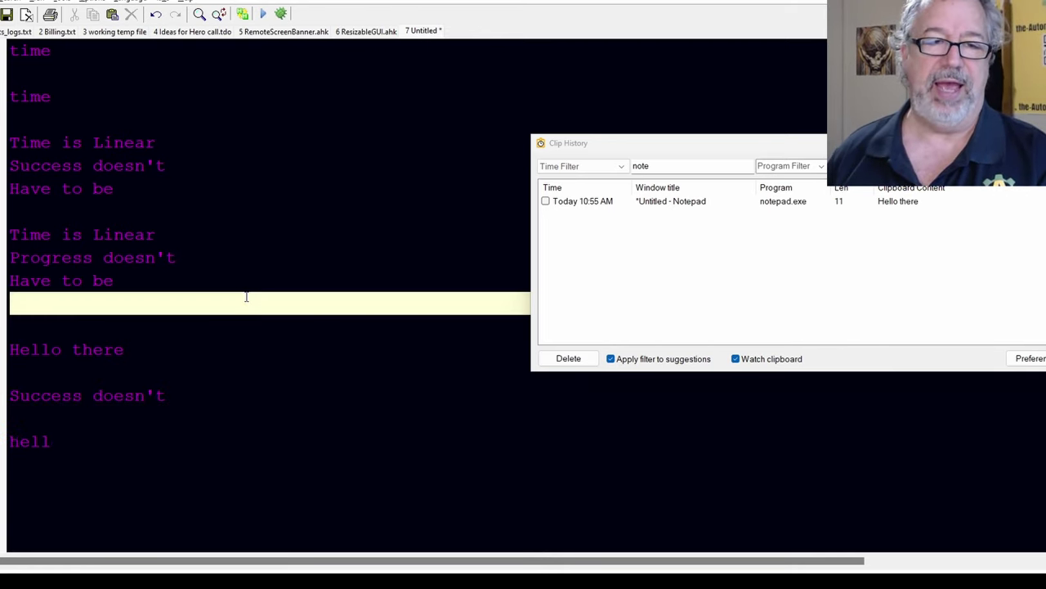
Replace the second 'time' with hello and copy it to the clipboard history
click(164, 105)
double_click(164, 105)
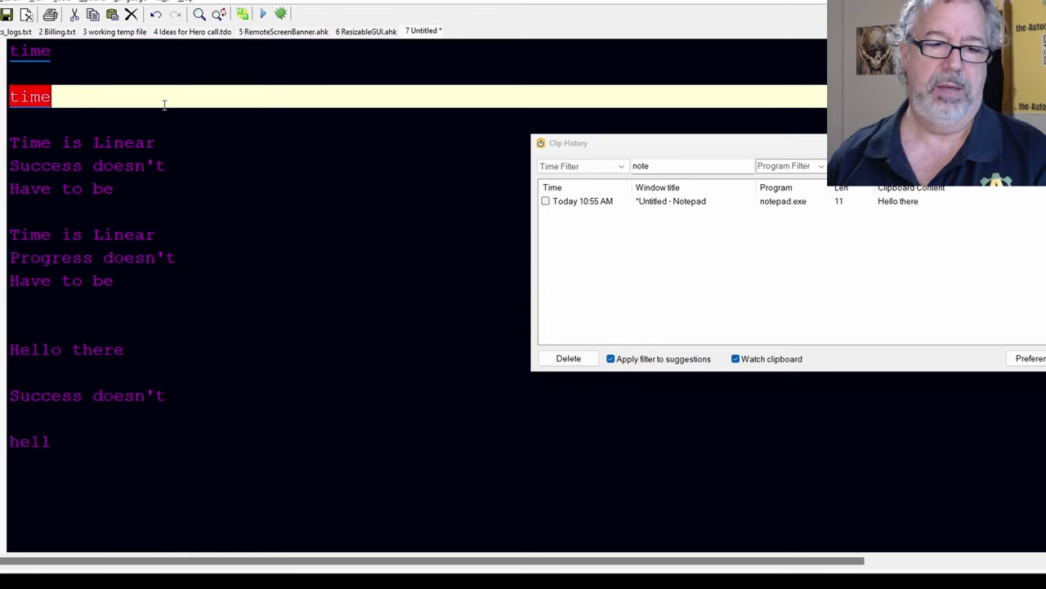
text(hello)
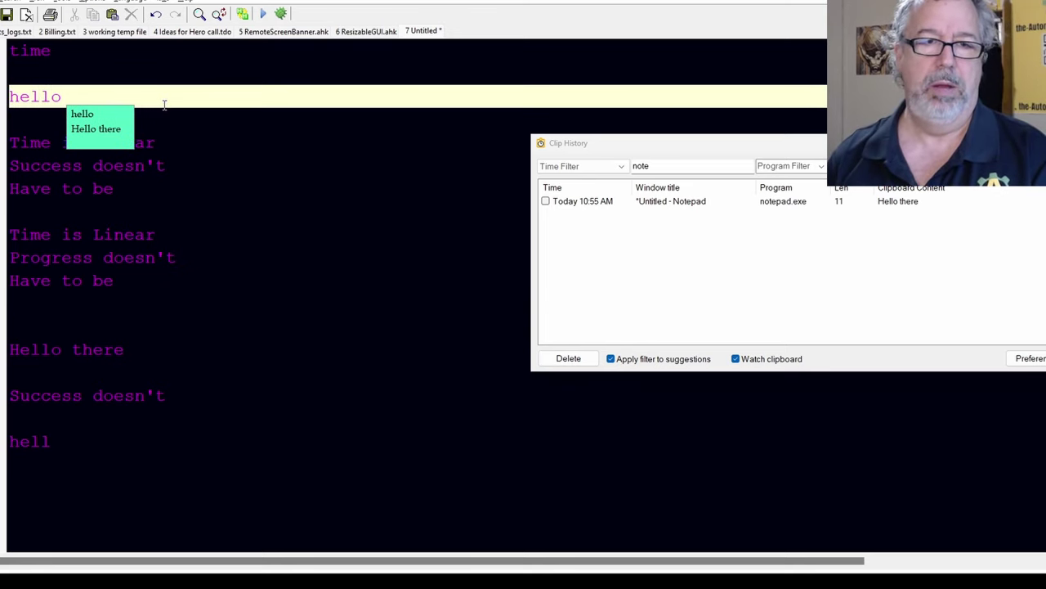
key(shift+Home)
key(ctrl+c)
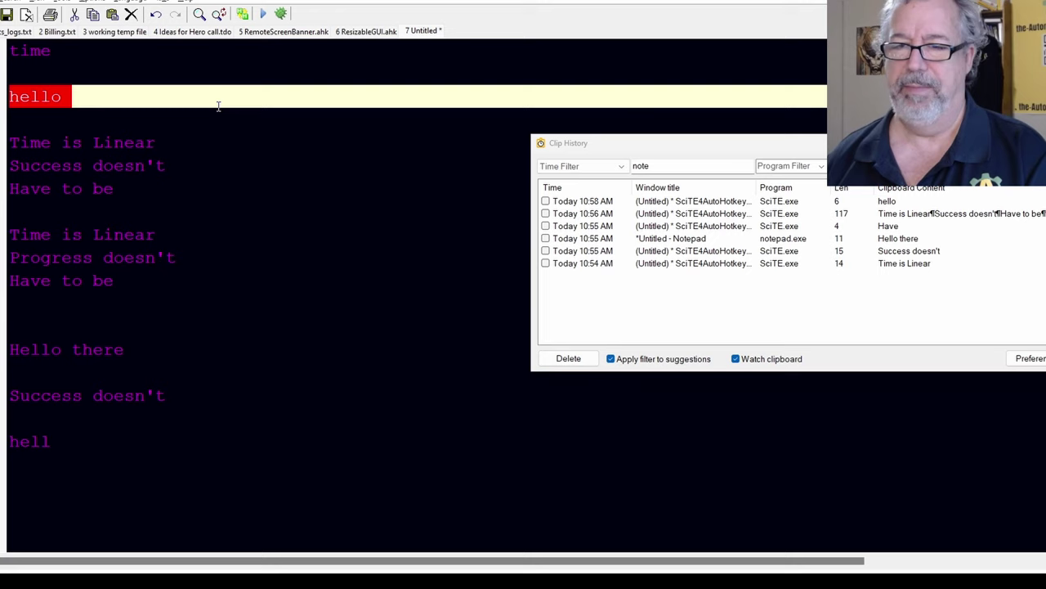
click(676, 166)
Trim the filter to 'not', retype hell on the last line, and insert Hello there
text(note)
key(BackSpace)
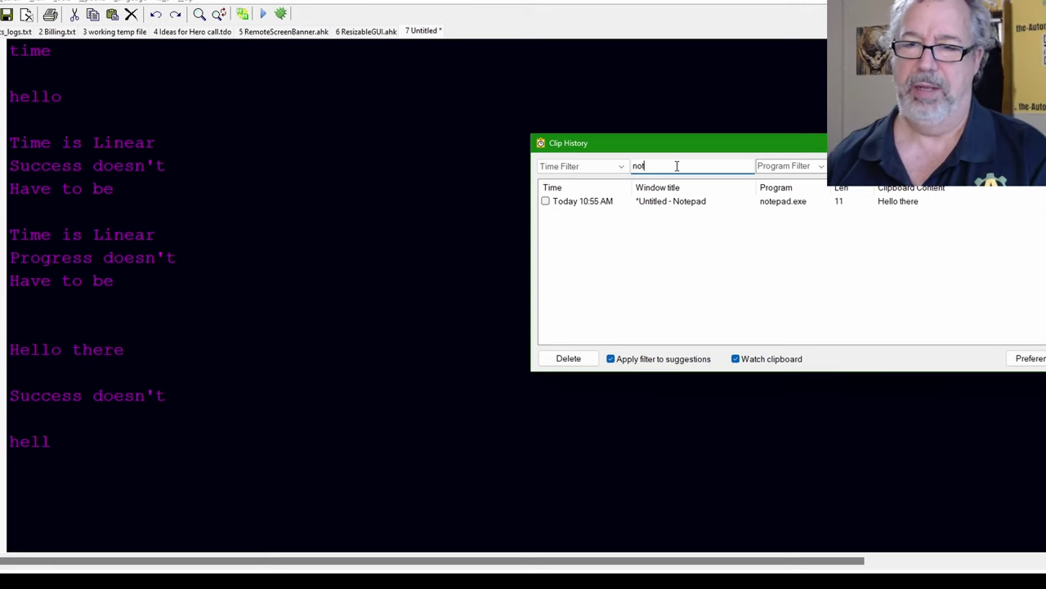
click(235, 467)
key(shift+Home)
text(hell)
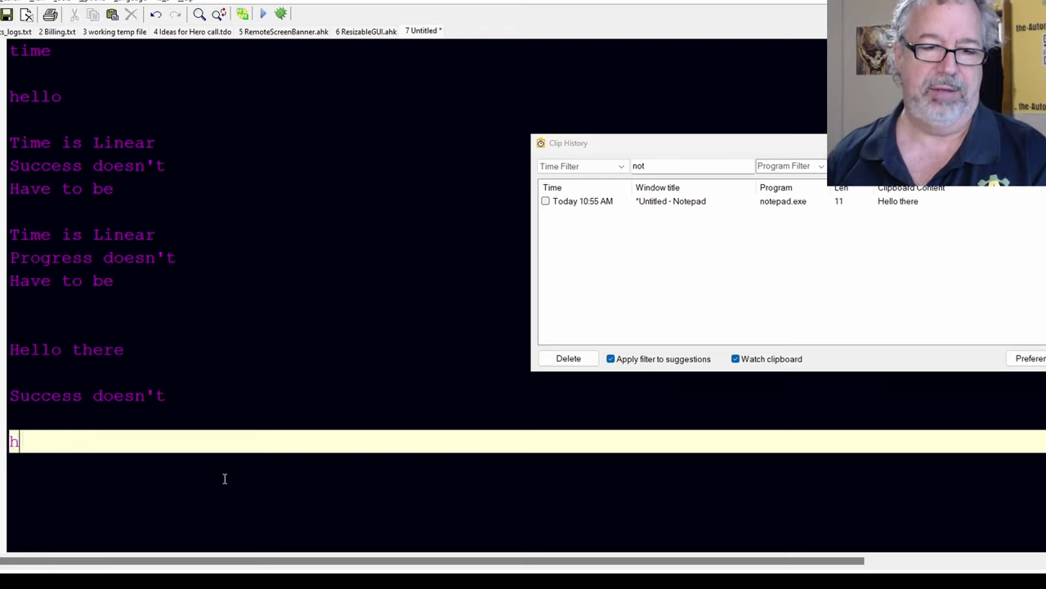
click(54, 474)
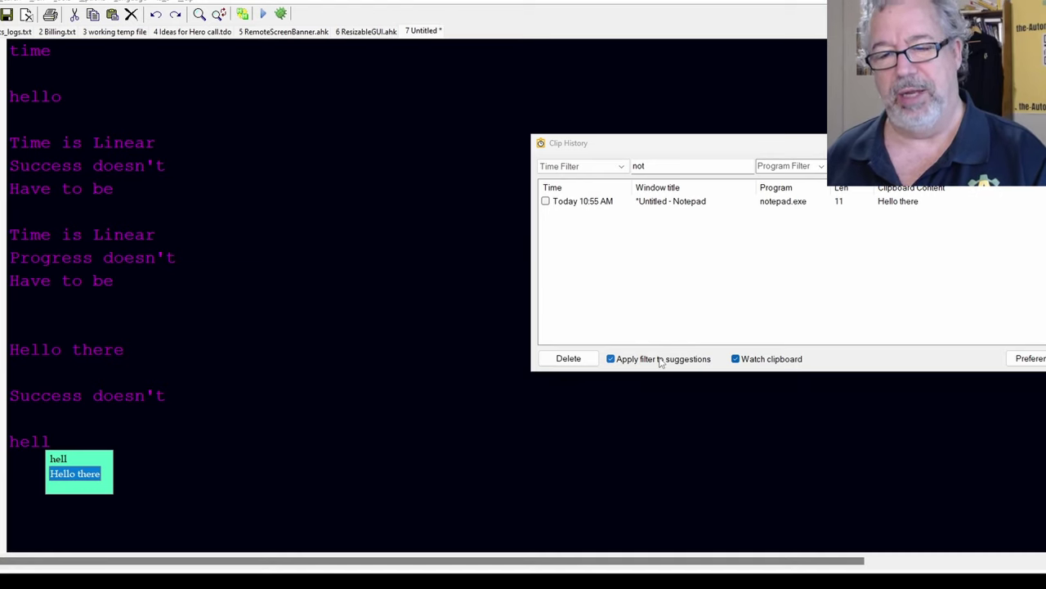
Check the Max Results dropdown in ClipHistory preferences, leaving it at 10 with suggestions at 2 Chars
click(1023, 358)
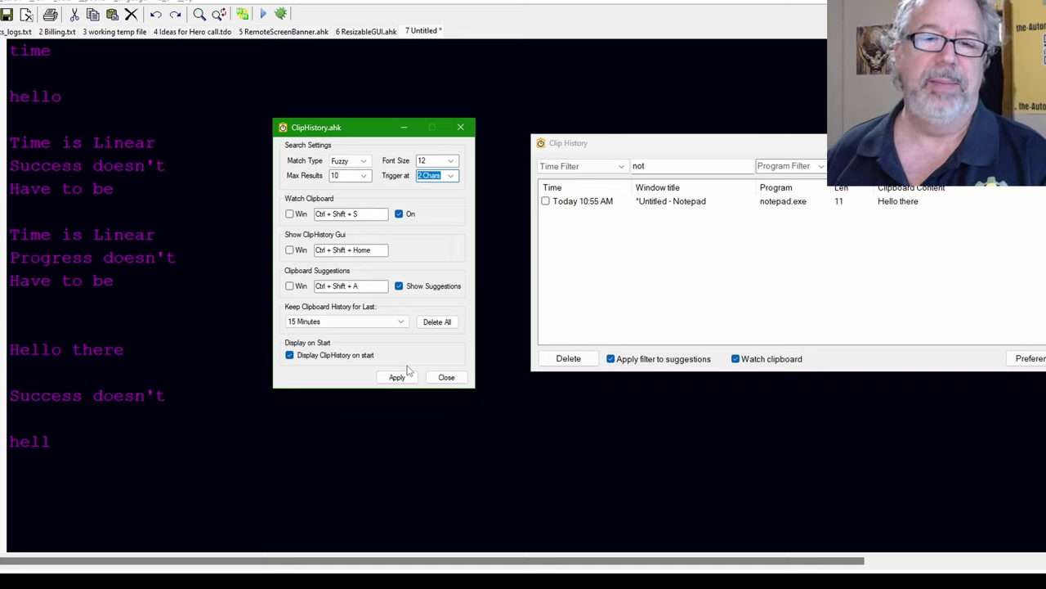
click(360, 176)
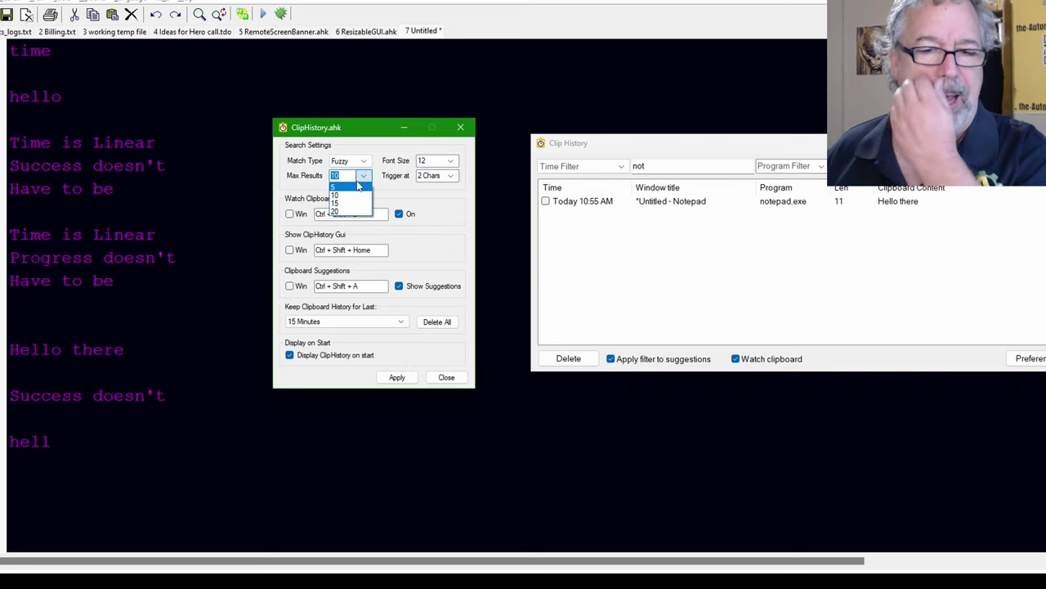
key(Escape)
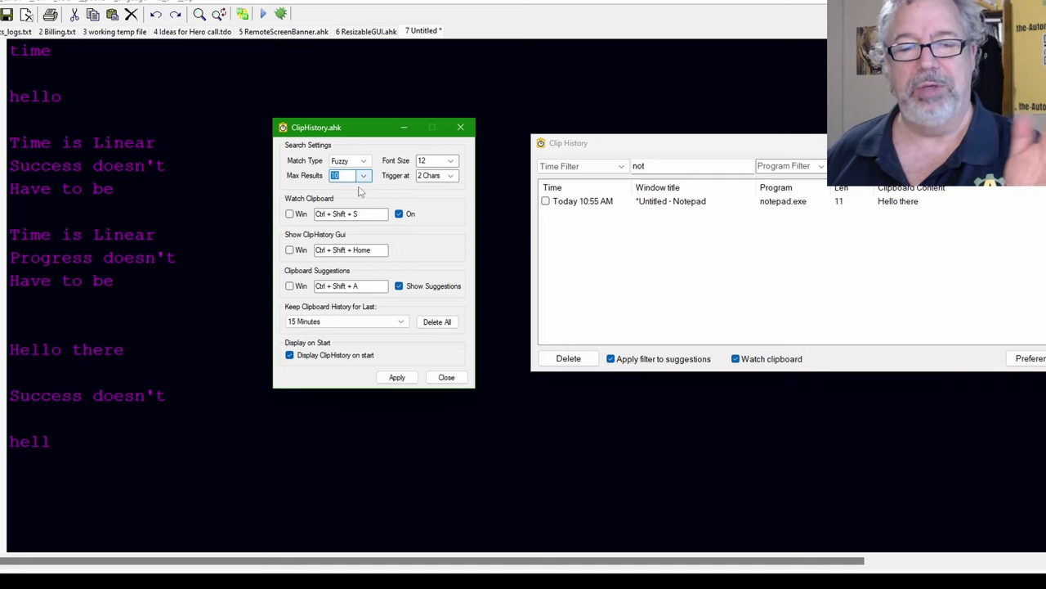